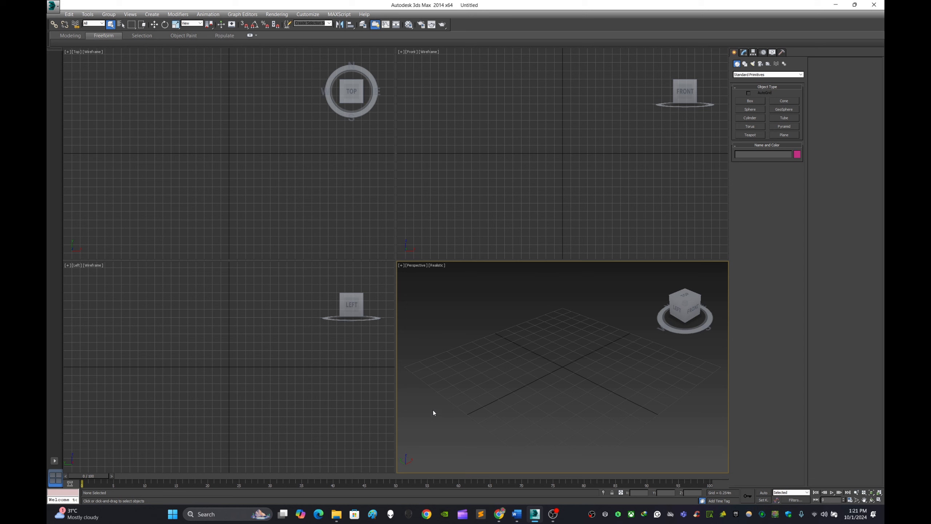
# Maximize the Perspective viewport and hide its home grid.
pyautogui.click(325, 391)
pyautogui.click(322, 228)
pyautogui.click(458, 250)
pyautogui.click(549, 284)
pyautogui.hotkey('alt', 'w')
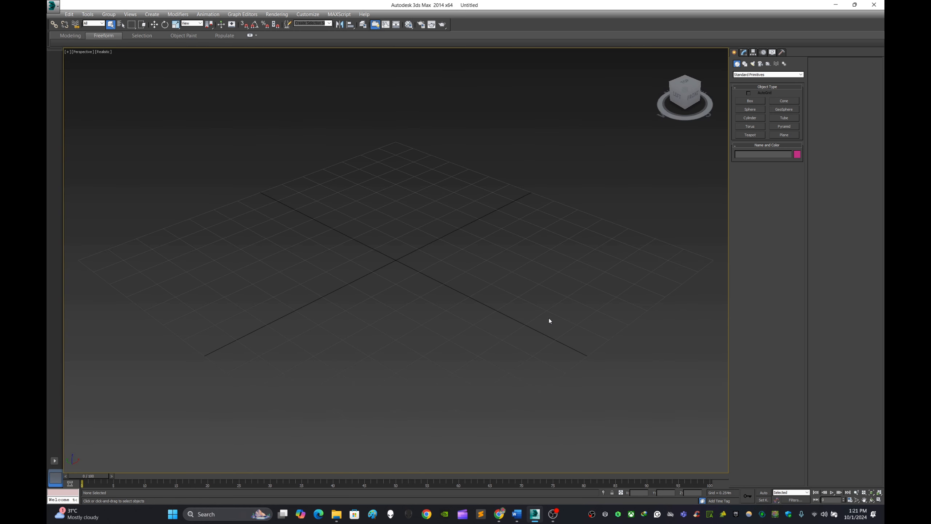
pyautogui.press('g')
# Draw a six-sided NGon spline with a radius of about 0.68 m.
pyautogui.click(745, 67)
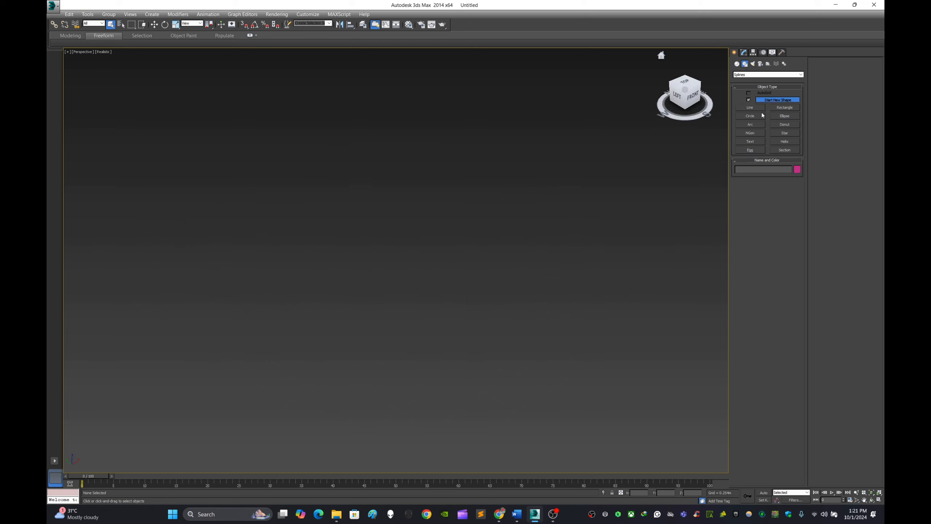
pyautogui.click(757, 116)
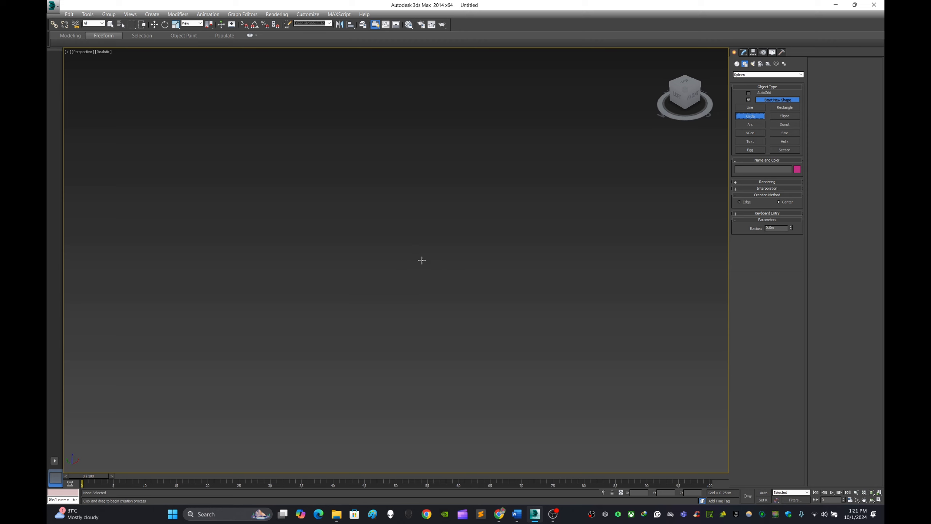
pyautogui.click(760, 136)
pyautogui.moveTo(459, 290); pyautogui.dragTo(490, 341)
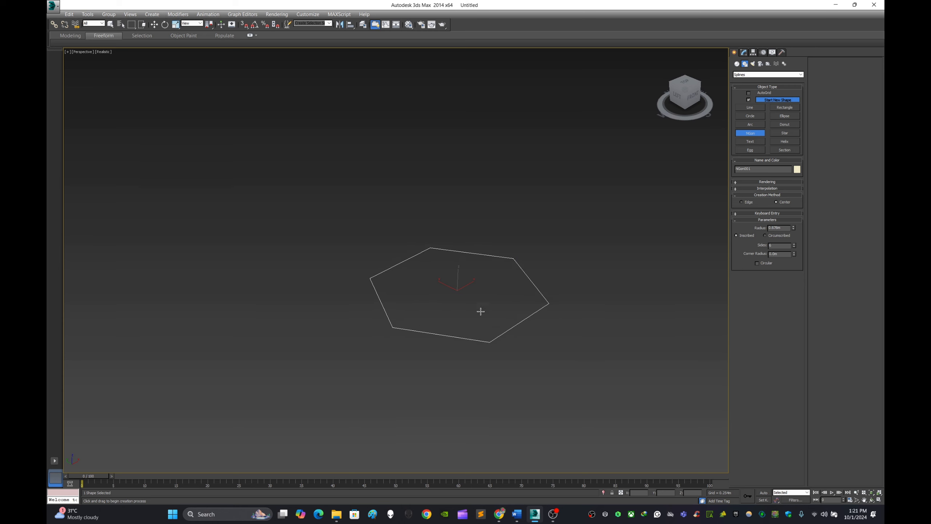
pyautogui.click(154, 24)
pyautogui.click(381, 149)
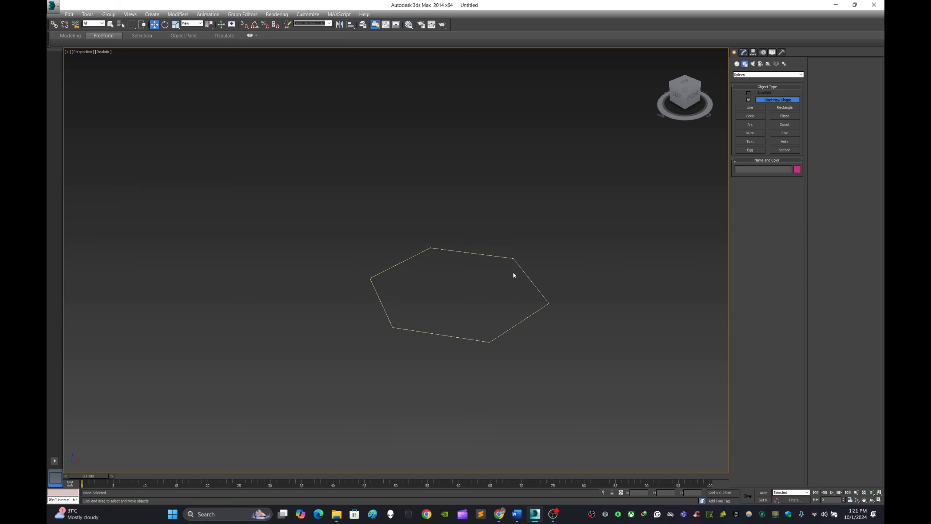
# Move the hexagon to the world origin by setting its X, Y and Z position to 0.
pyautogui.click(504, 256)
pyautogui.click(647, 492)
pyautogui.write('0')
pyautogui.click(662, 494)
pyautogui.write('0')
pyautogui.click(694, 493)
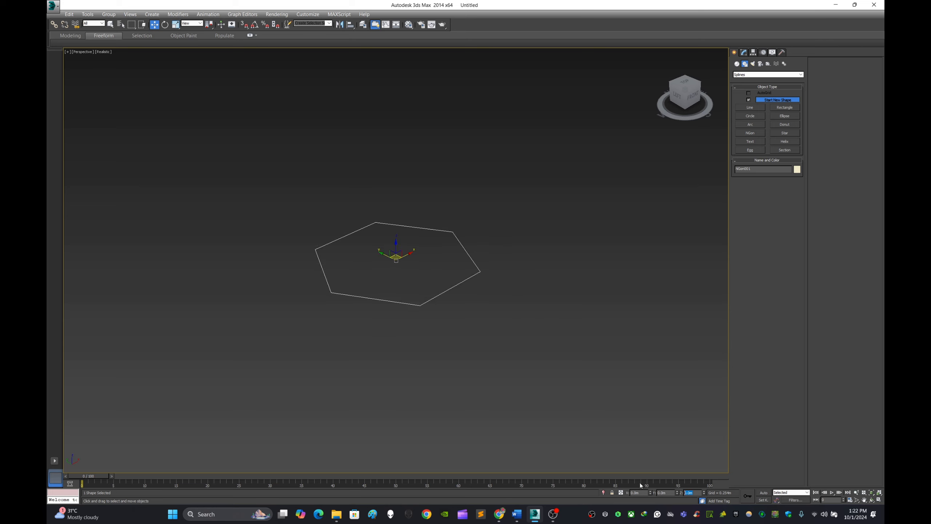
pyautogui.click(487, 317)
# Convert the hexagon to an Editable Spline.
pyautogui.moveTo(275, 352); pyautogui.dragTo(529, 209)
pyautogui.keyDown('alt'); pyautogui.moveTo(507, 246); pyautogui.dragTo(495, 279, button='middle'); pyautogui.keyUp('alt')
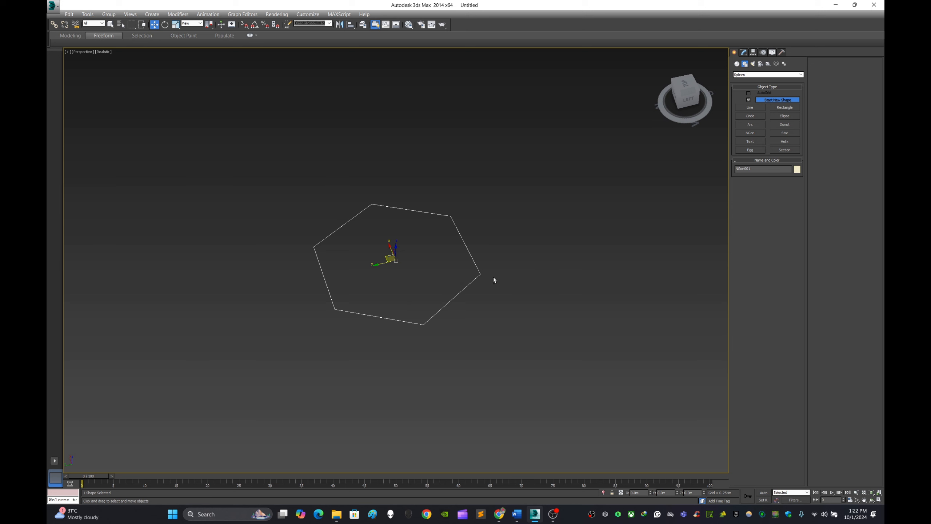
pyautogui.scroll(5, 468, 250)
pyautogui.rightClick(464, 242)
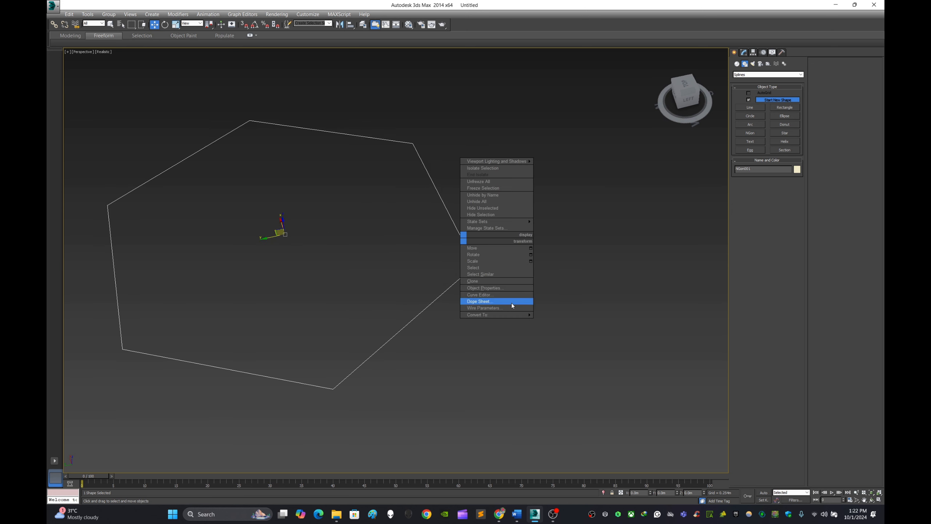
pyautogui.moveTo(514, 315)
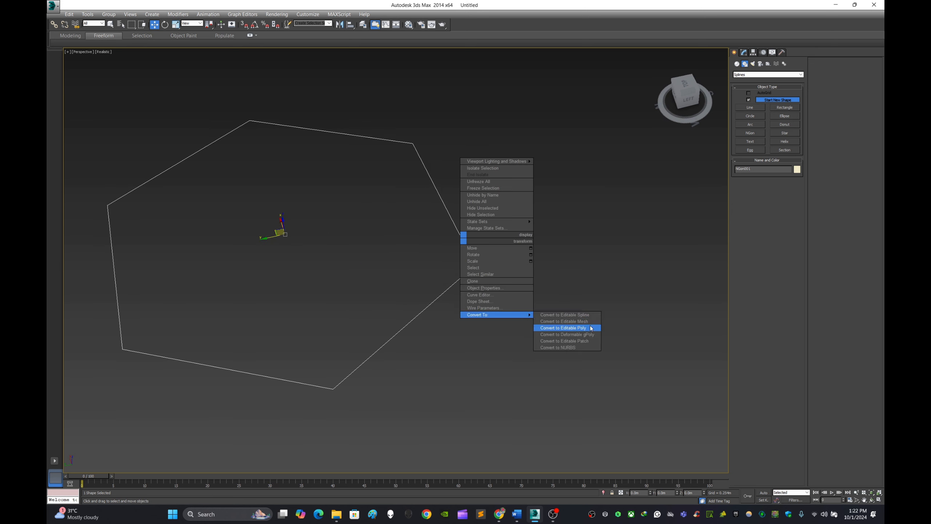
pyautogui.click(593, 312)
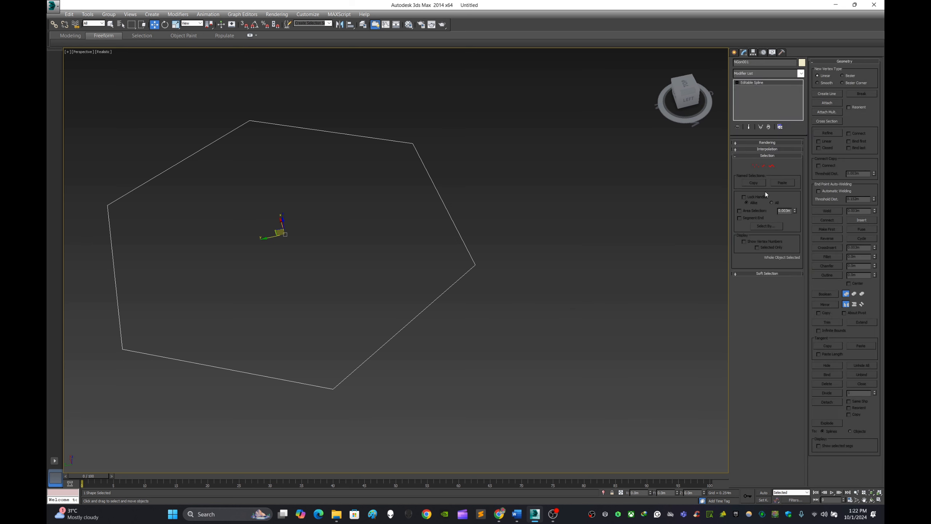
# Select all six vertices of the hexagon spline and round them with Fillet.
pyautogui.click(755, 166)
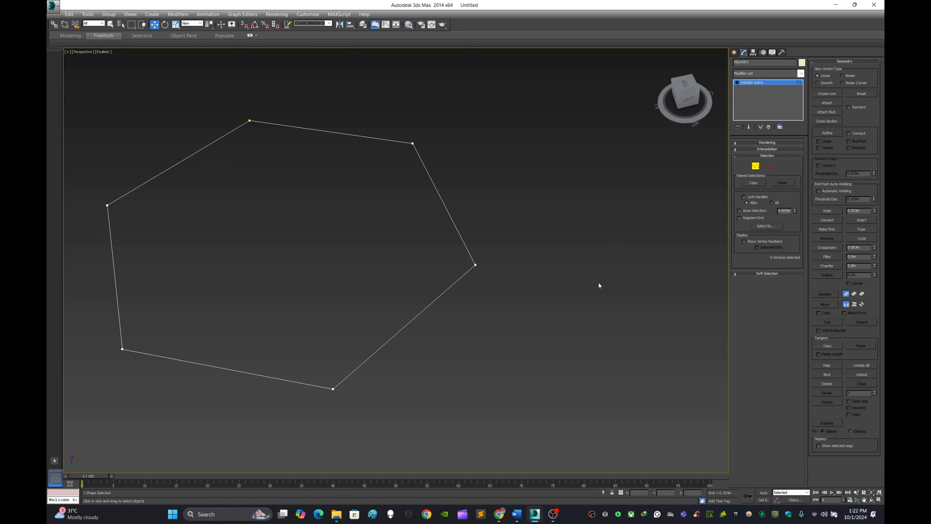
pyautogui.moveTo(598, 282); pyautogui.dragTo(584, 310, button='middle')
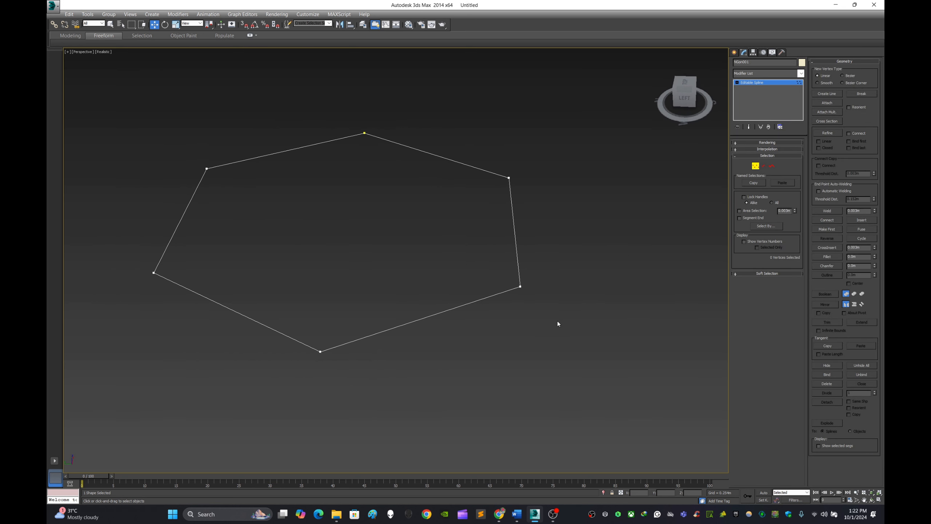
pyautogui.scroll(-2, 558, 321)
pyautogui.moveTo(423, 267); pyautogui.dragTo(572, 170)
pyautogui.click(585, 269)
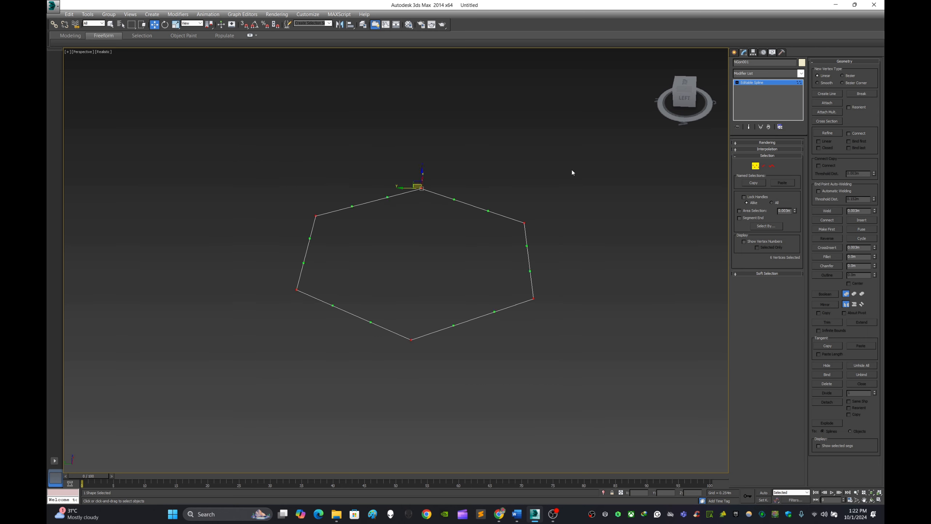
pyautogui.keyDown('alt'); pyautogui.moveTo(572, 170); pyautogui.dragTo(614, 261, button='middle'); pyautogui.keyUp('alt')
pyautogui.click(614, 260)
pyautogui.scroll(-5, 601, 268)
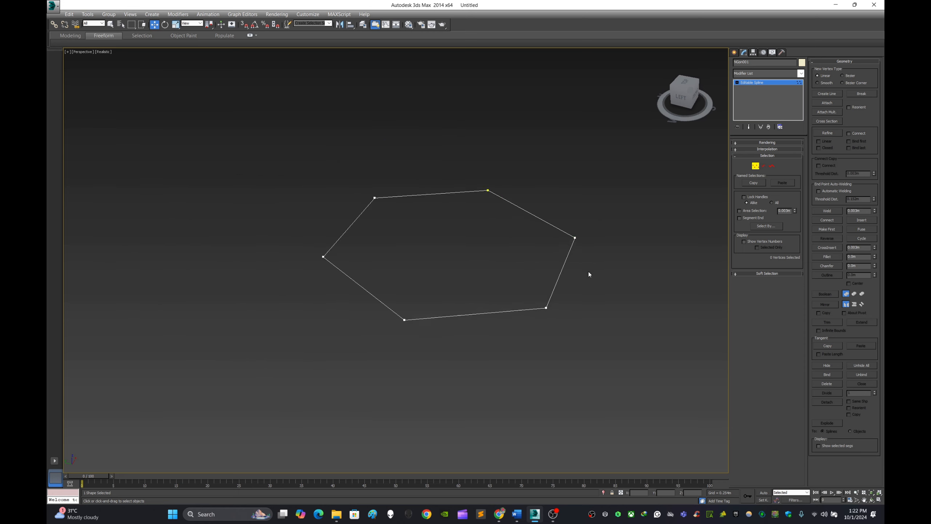
pyautogui.moveTo(339, 350); pyautogui.dragTo(643, 208)
pyautogui.scroll(5, 580, 242)
pyautogui.click(641, 259)
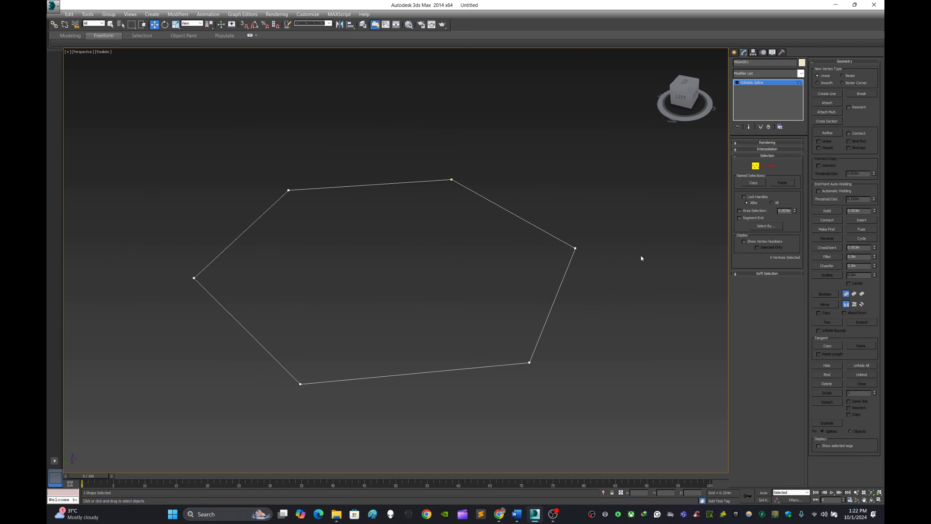
pyautogui.hotkey('ctrl', 'a')
pyautogui.click(832, 259)
pyautogui.moveTo(531, 361); pyautogui.dragTo(530, 332)
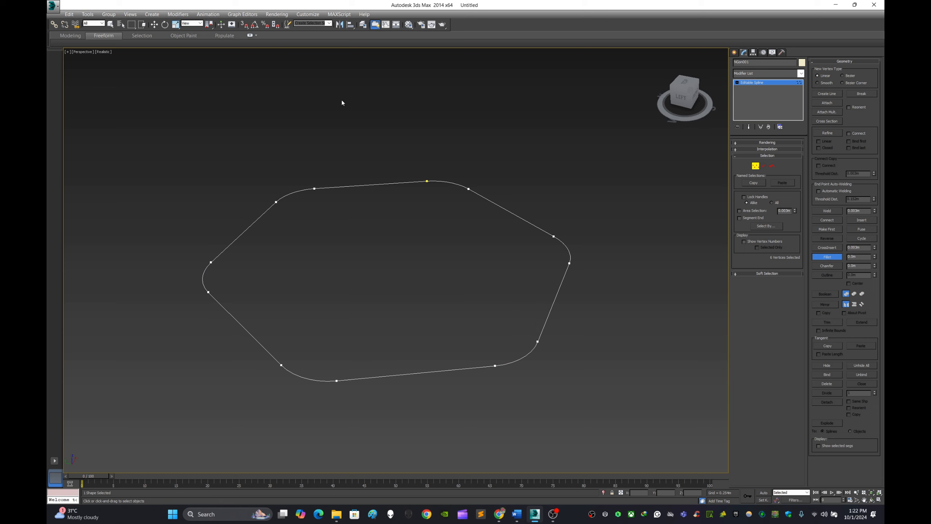
# Leave vertex editing, return to shape creation and deselect the rounded hexagon.
pyautogui.click(154, 24)
pyautogui.click(734, 52)
pyautogui.click(623, 179)
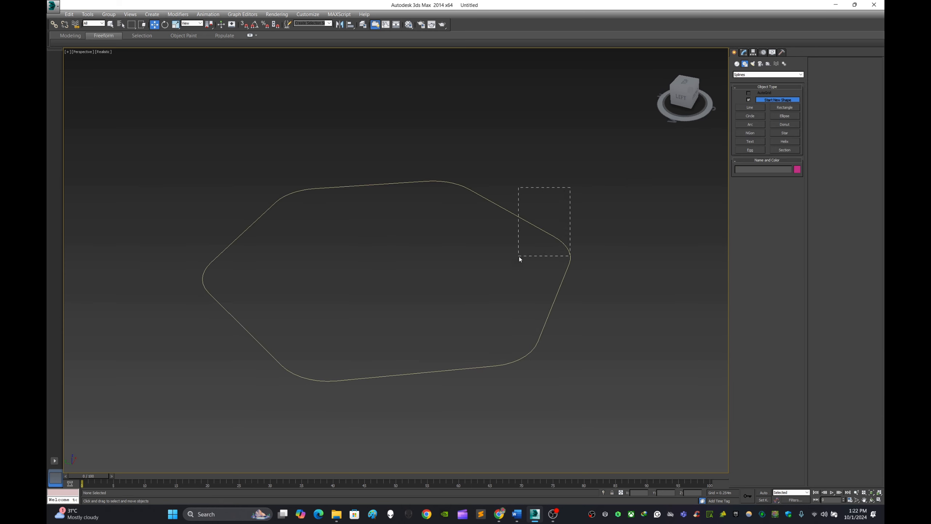
pyautogui.moveTo(519, 259); pyautogui.dragTo(520, 258)
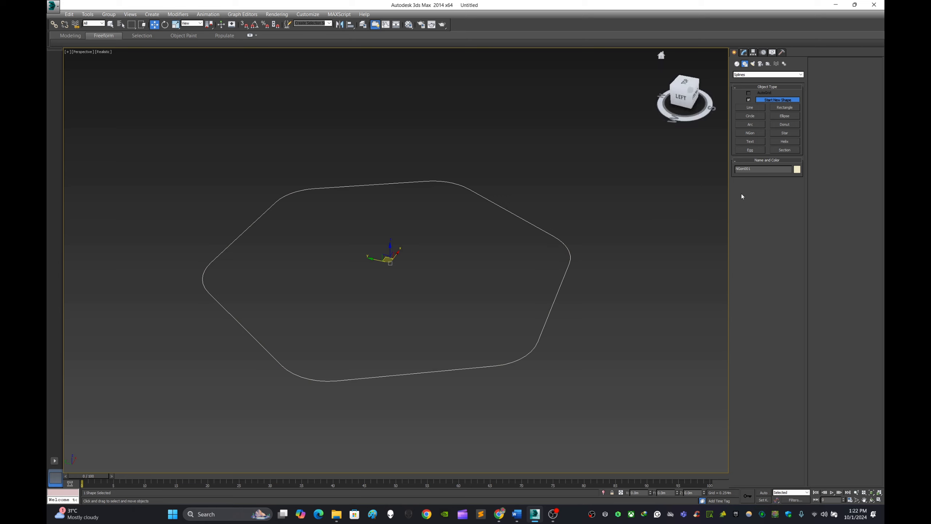
pyautogui.click(674, 208)
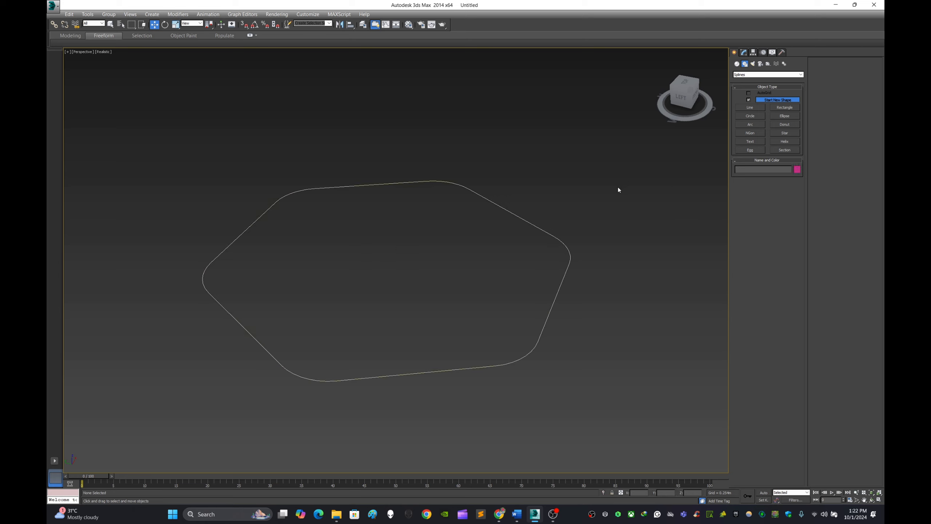
pyautogui.scroll(-3, 592, 206)
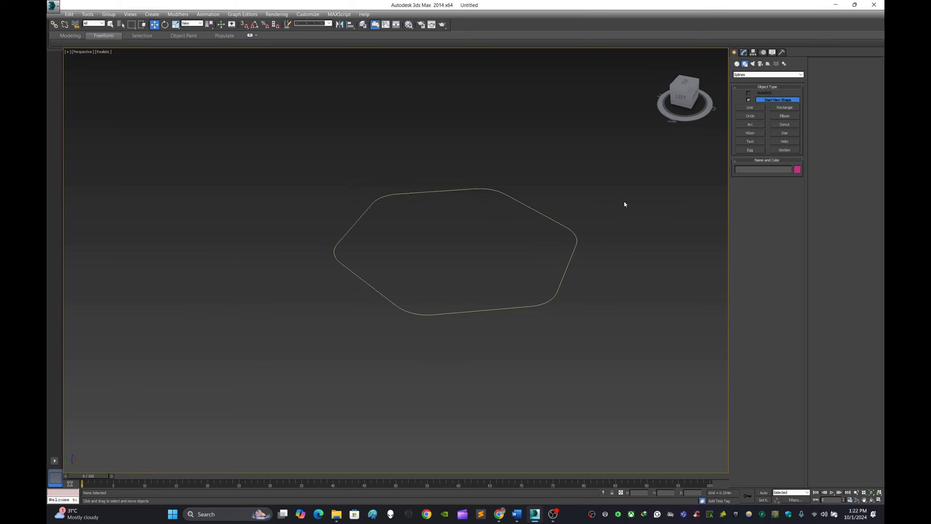
# View the scene from the top and draw a rectangle about 1.23 m by 0.95 m beside the hexagon.
pyautogui.click(685, 84)
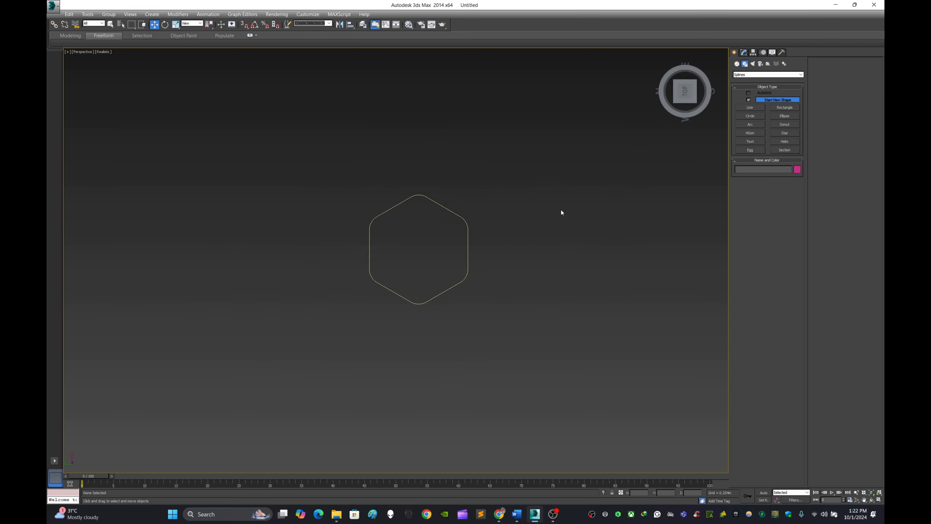
pyautogui.click(779, 106)
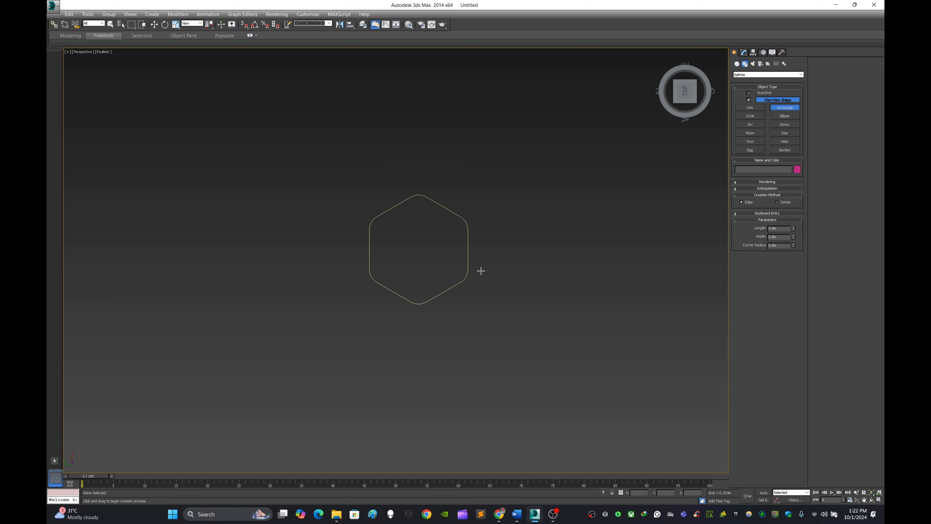
pyautogui.scroll(2, 480, 272)
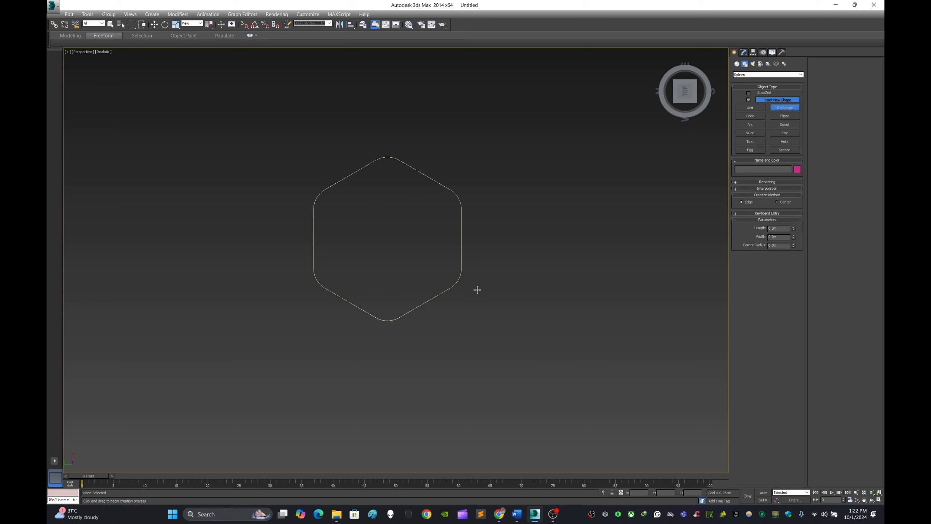
pyautogui.moveTo(479, 293); pyautogui.dragTo(634, 175)
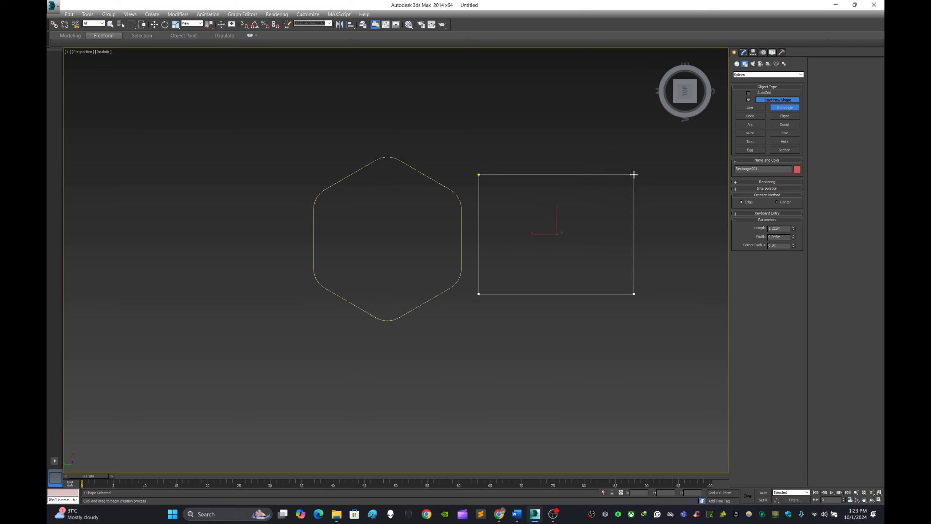
pyautogui.moveTo(678, 241); pyautogui.dragTo(580, 258, button='middle')
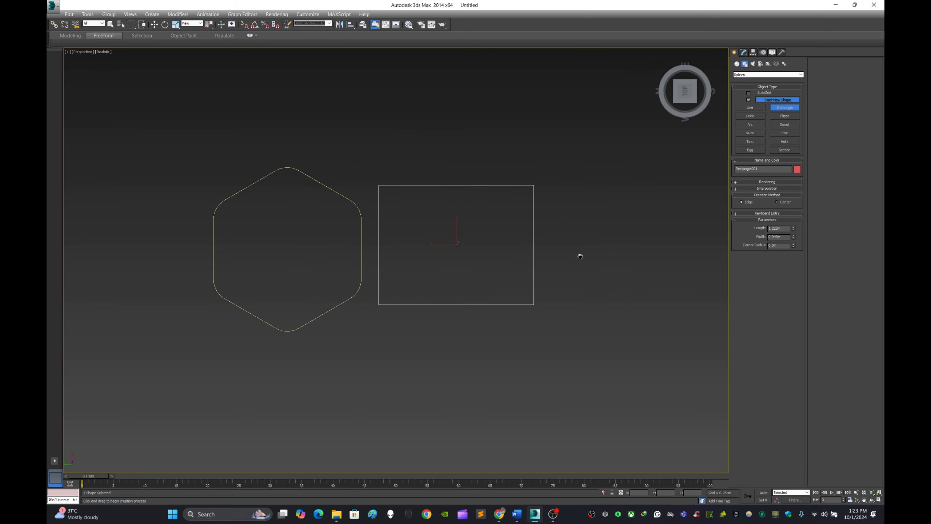
pyautogui.scroll(3, 524, 273)
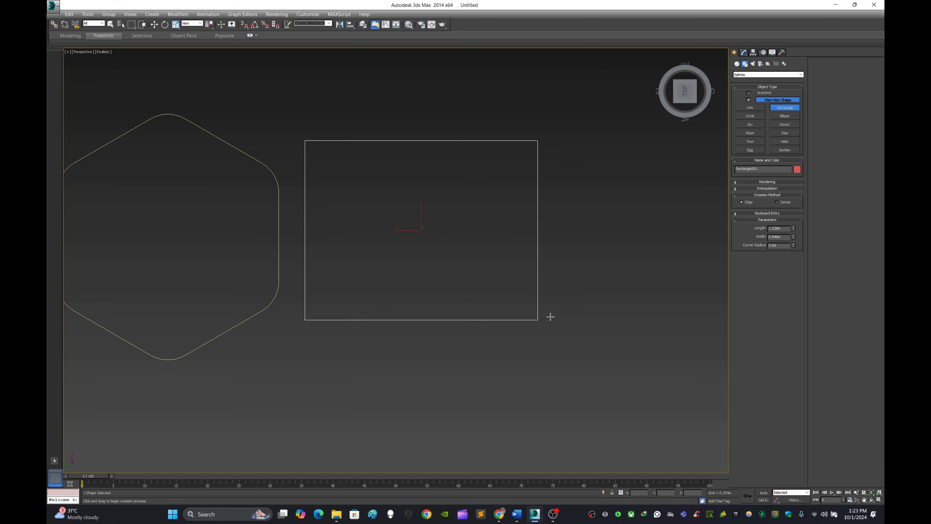
pyautogui.scroll(-3, 540, 343)
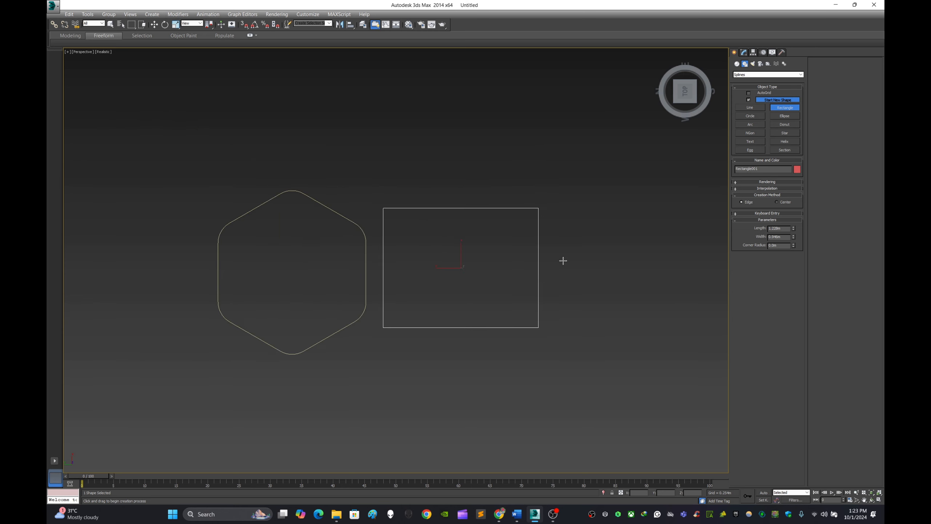
pyautogui.scroll(3, 563, 260)
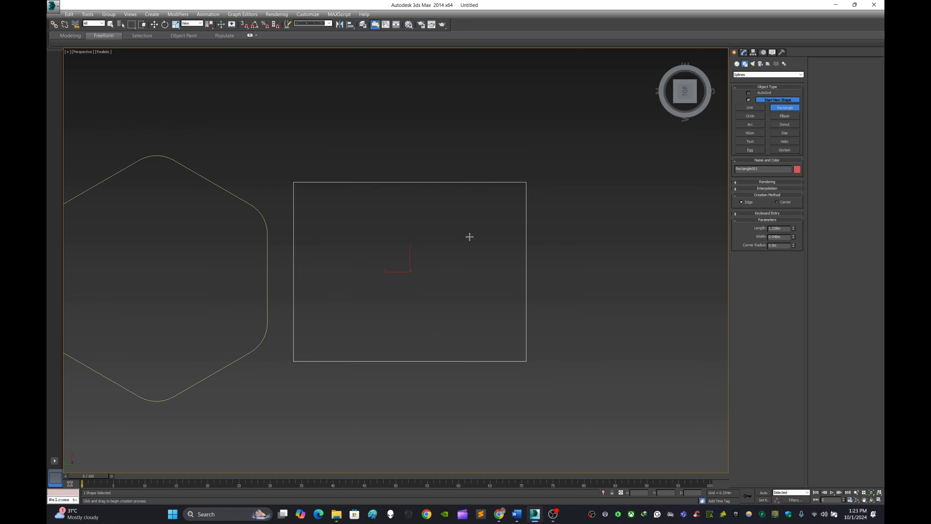
# Draw two progressively smaller overlapping rectangles, about 0.81 by 0.53 m and 0.40 by 0.23 m, stepping outward from the first rectangle.
pyautogui.moveTo(460, 224); pyautogui.dragTo(613, 324)
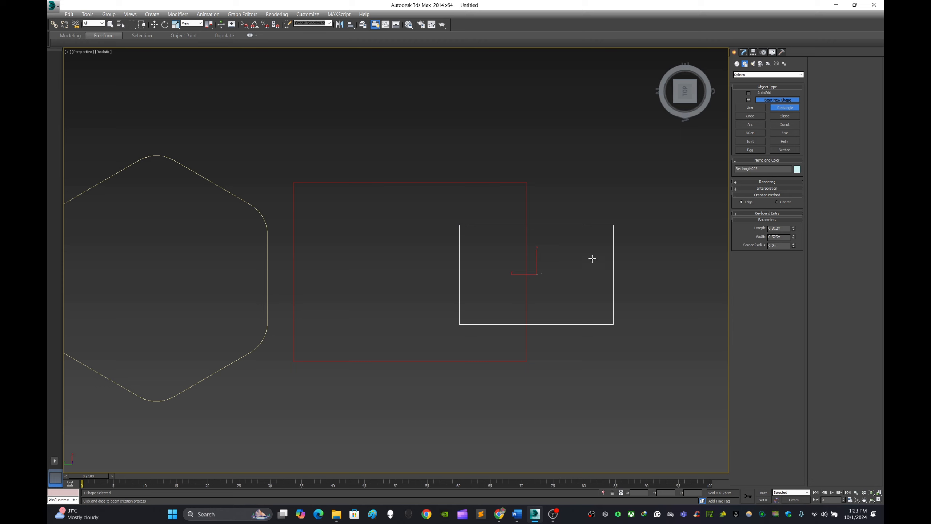
pyautogui.moveTo(592, 259); pyautogui.dragTo(668, 303)
pyautogui.press('w')
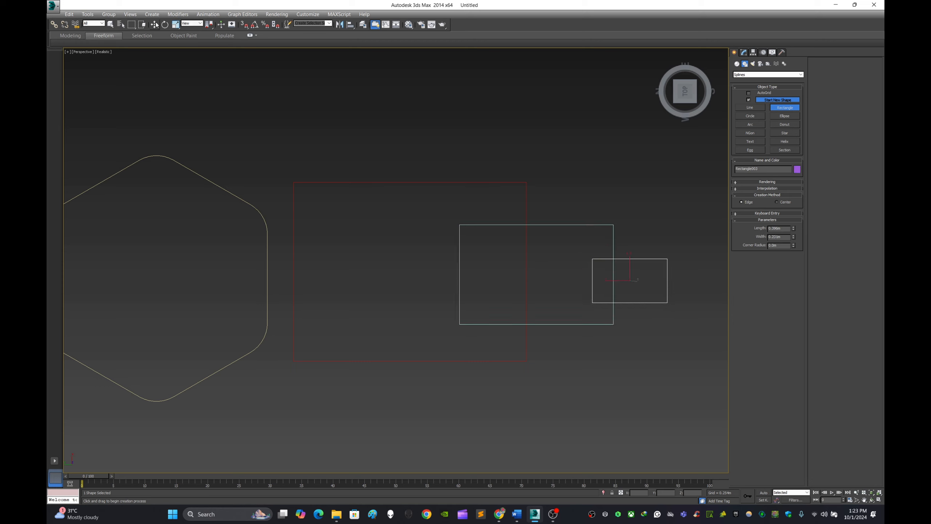
# Enable snapping and centre each smaller rectangle on the midpoint of the next larger rectangle's outer edge.
pyautogui.click(575, 224)
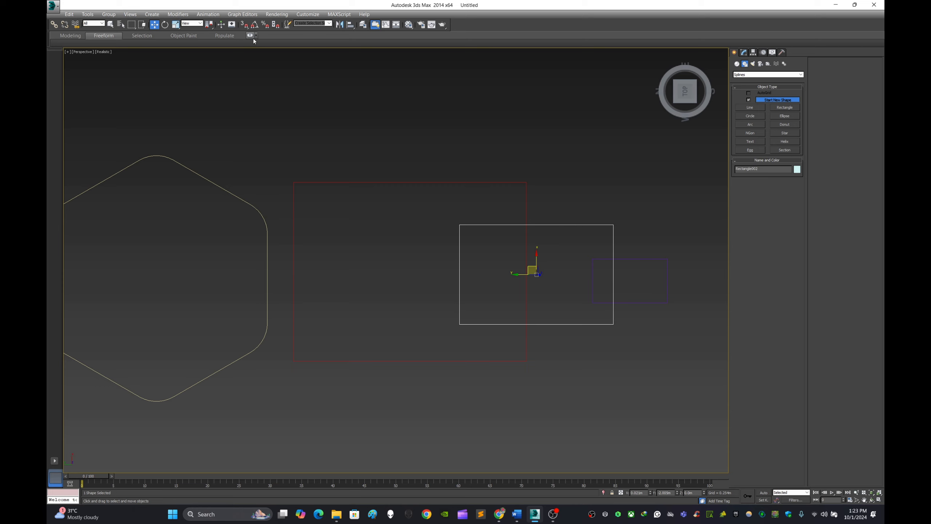
pyautogui.click(244, 25)
pyautogui.moveTo(536, 273); pyautogui.dragTo(529, 272)
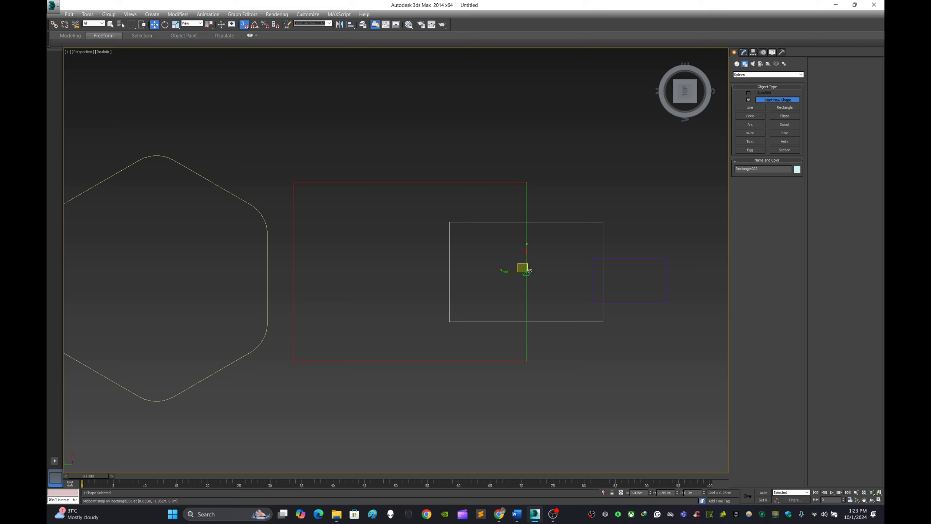
pyautogui.click(667, 279)
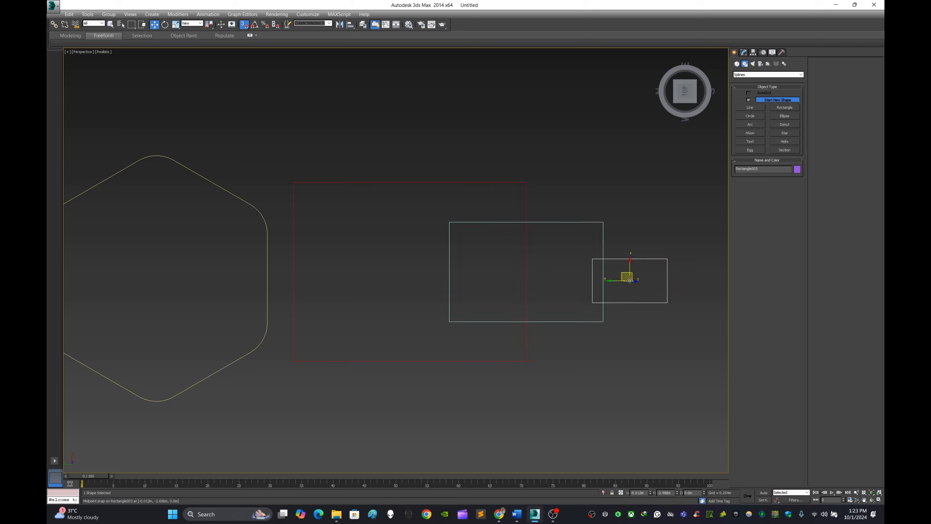
pyautogui.moveTo(632, 281); pyautogui.dragTo(605, 273)
pyautogui.click(680, 281)
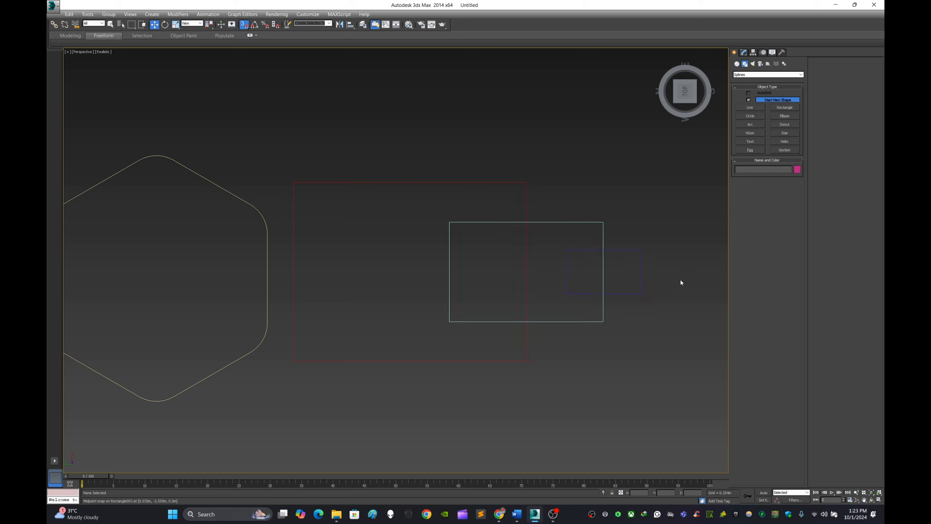
# Convert the largest rectangle to an editable spline.
pyautogui.moveTo(681, 280); pyautogui.dragTo(640, 246, button='middle')
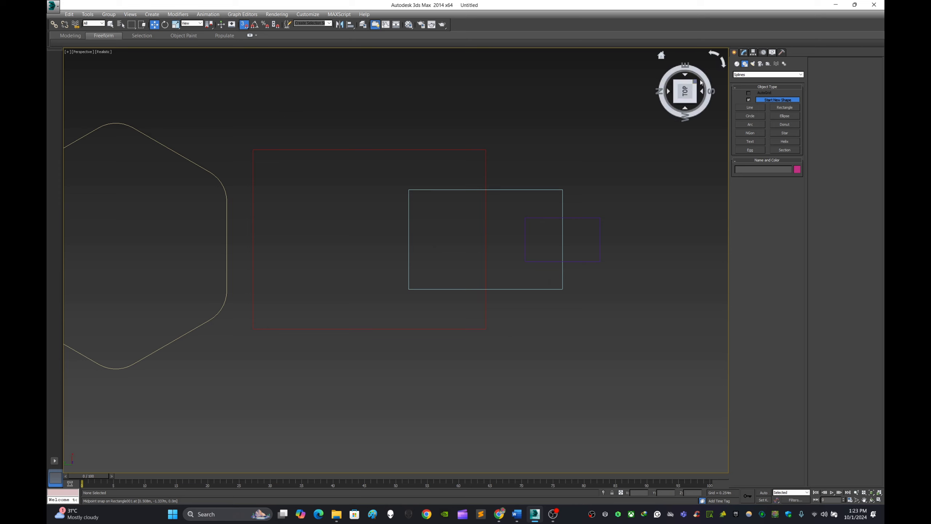
pyautogui.click(485, 153)
pyautogui.click(744, 52)
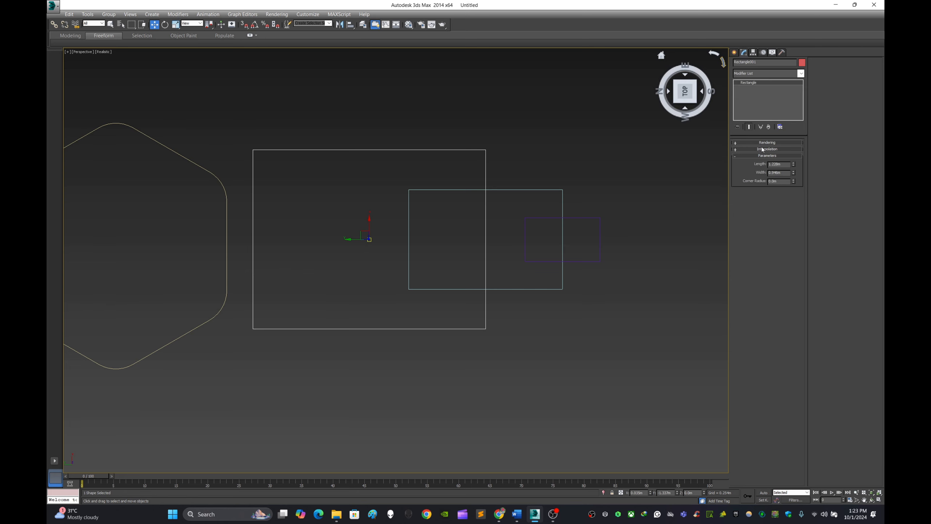
pyautogui.rightClick(485, 157)
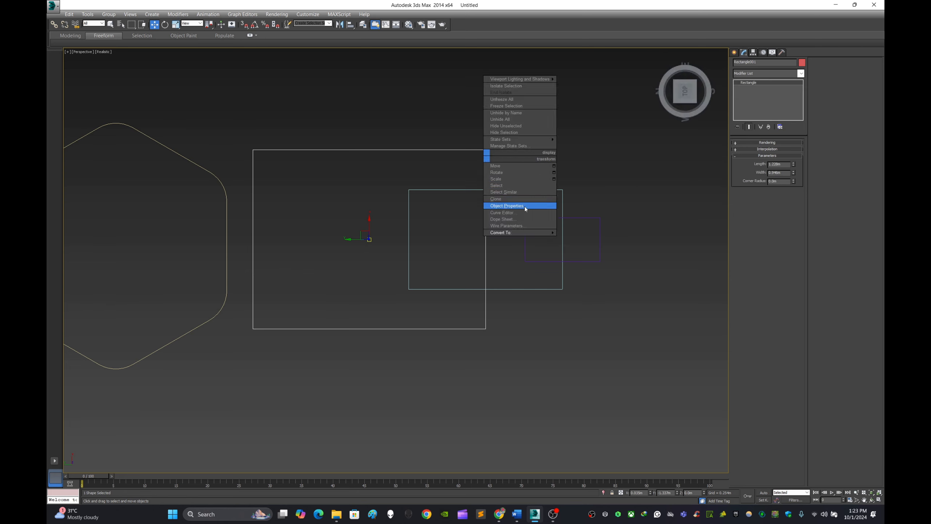
pyautogui.moveTo(529, 235)
pyautogui.click(601, 232)
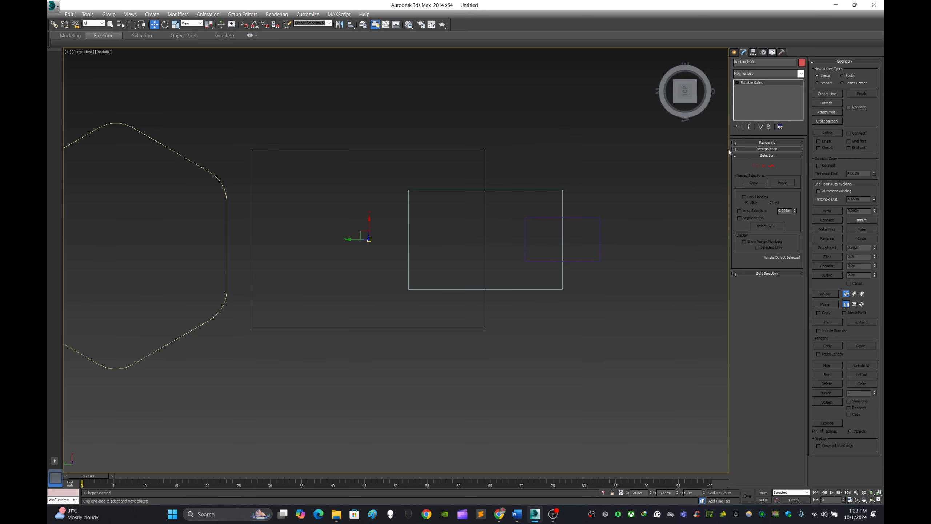
# Attach the medium and small rectangles to the largest one as a single shape, then deselect it.
pyautogui.click(828, 103)
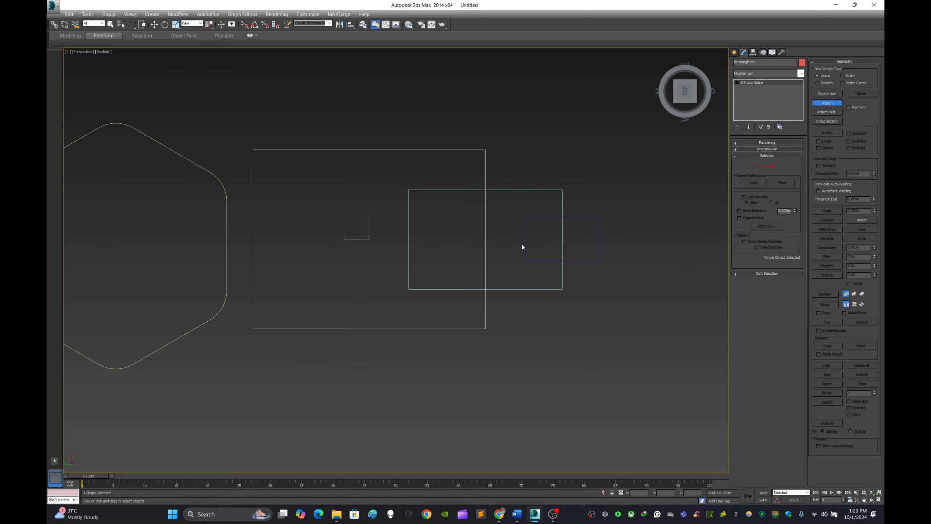
pyautogui.click(518, 190)
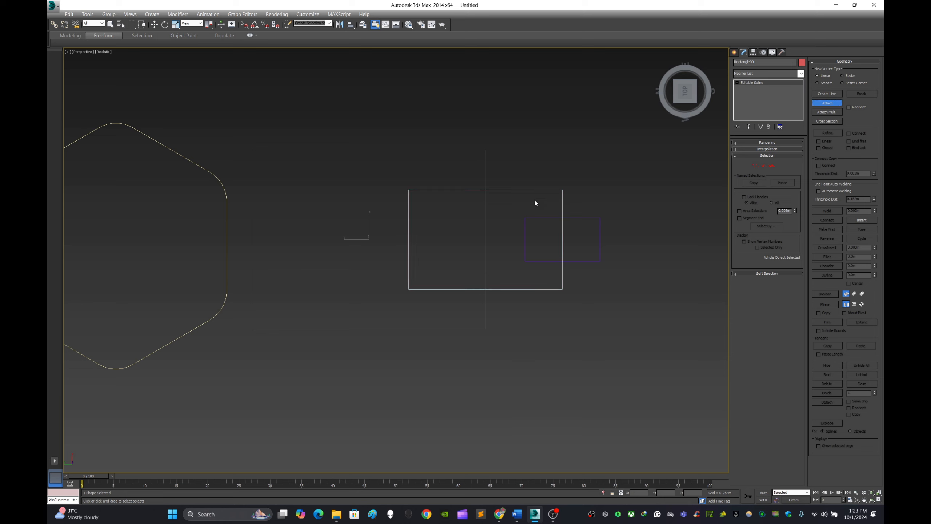
pyautogui.click(579, 218)
pyautogui.click(735, 52)
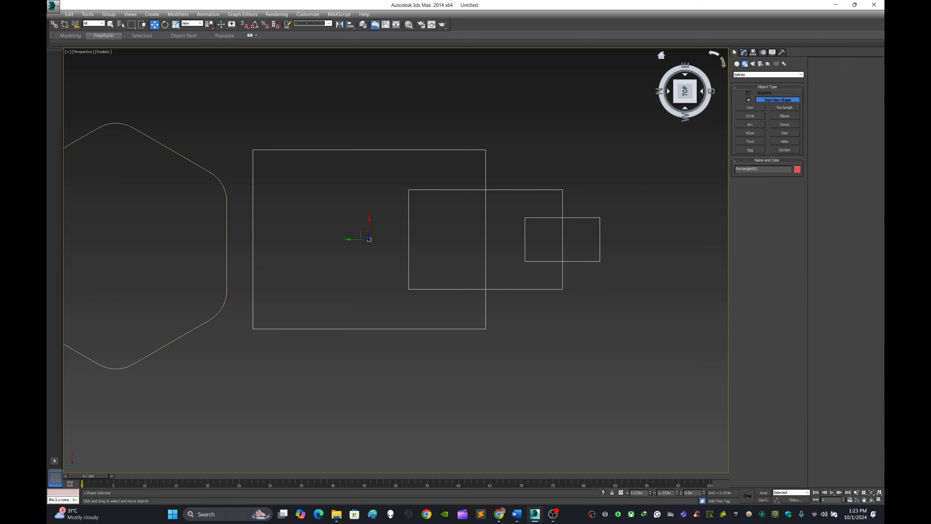
pyautogui.click(620, 148)
pyautogui.scroll(-1, 571, 180)
pyautogui.scroll(1, 553, 191)
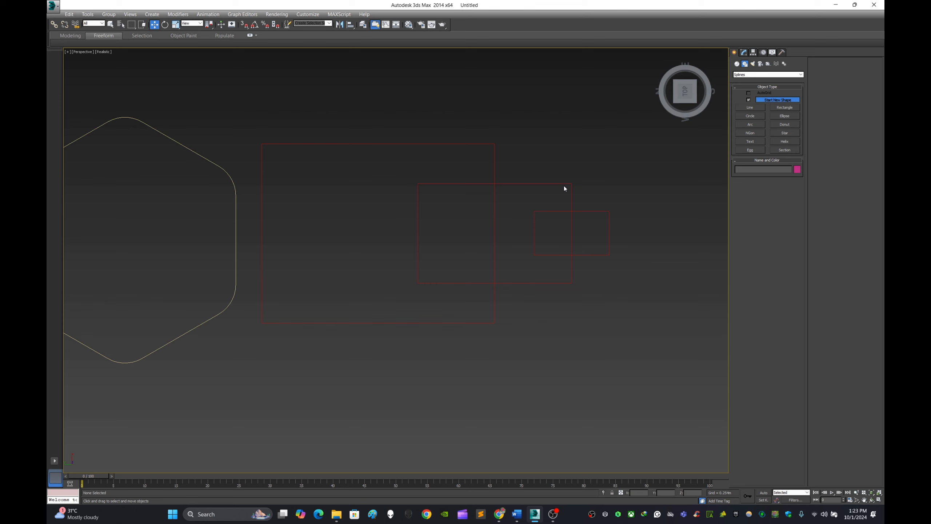
# At spline level, trim the overlapping inner segments of the attached rectangles to leave one continuous stepped outline.
pyautogui.click(563, 186)
pyautogui.scroll(-1, 570, 191)
pyautogui.moveTo(572, 191); pyautogui.dragTo(536, 218, button='middle')
pyautogui.scroll(1, 545, 210)
pyautogui.click(744, 52)
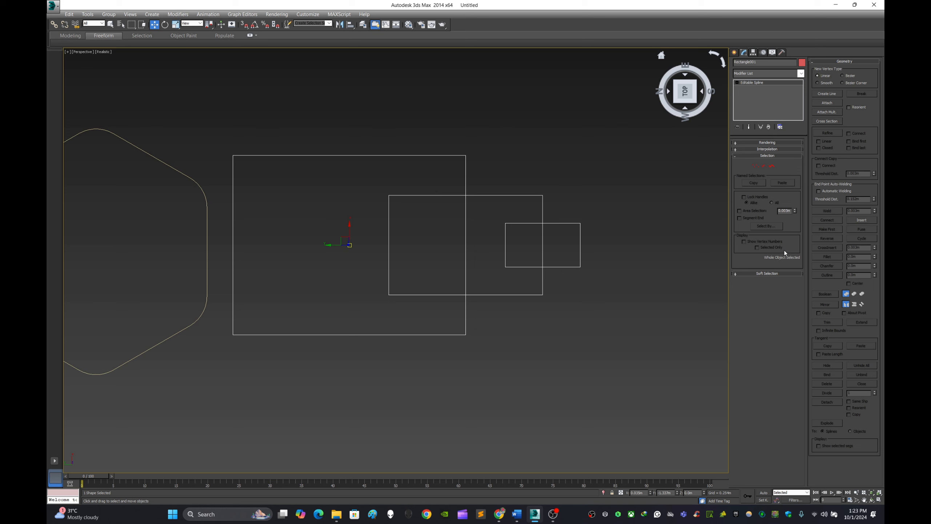
pyautogui.click(763, 166)
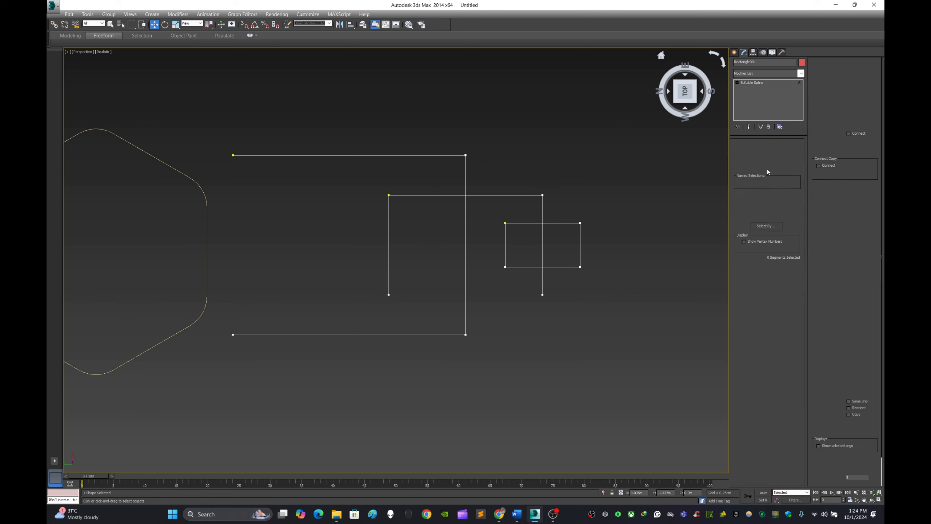
pyautogui.click(772, 167)
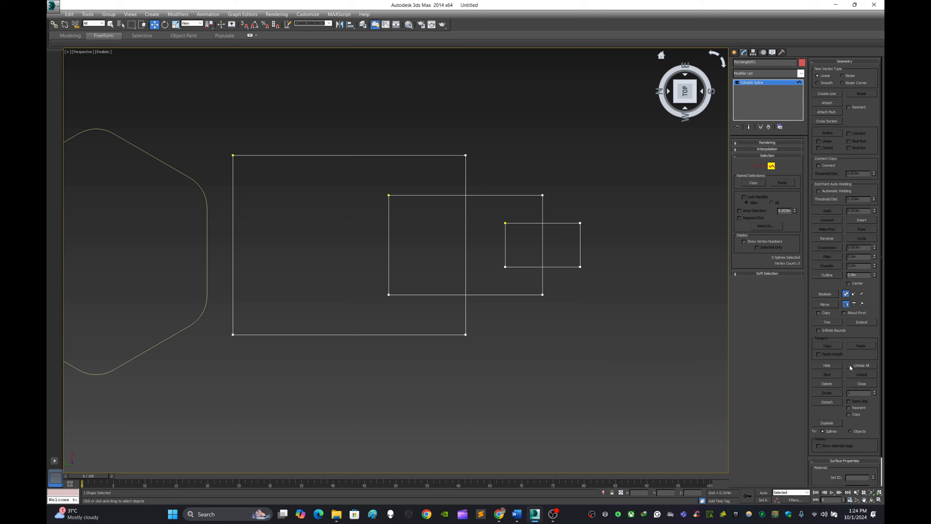
pyautogui.click(827, 322)
pyautogui.click(466, 242)
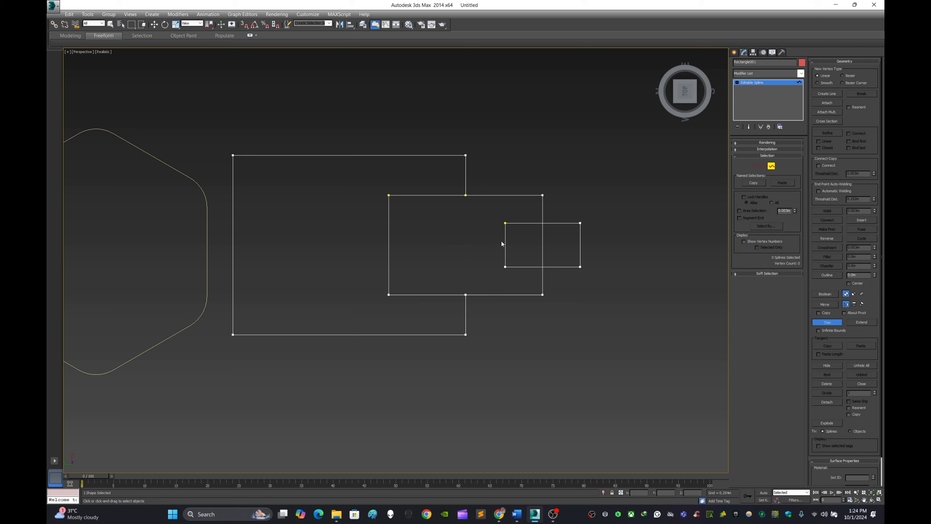
pyautogui.click(444, 195)
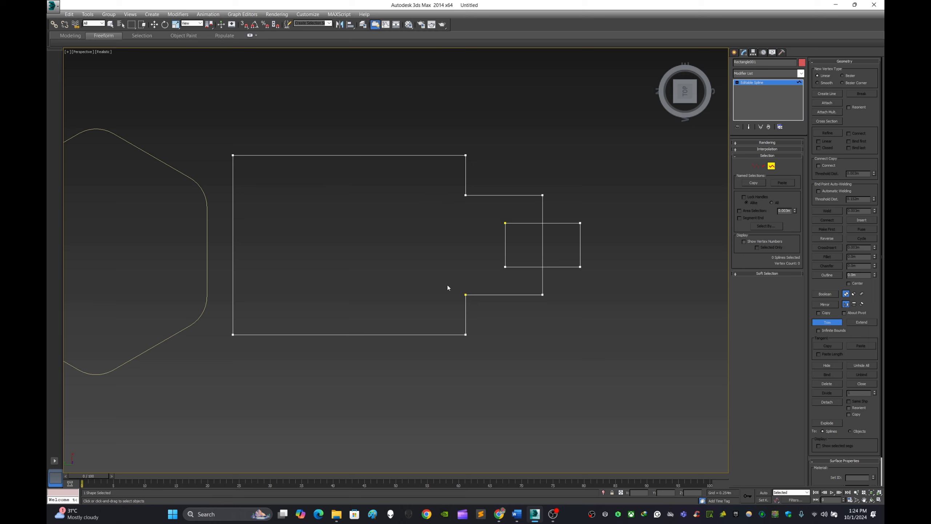
pyautogui.click(506, 242)
pyautogui.click(542, 244)
pyautogui.scroll(-2, 571, 260)
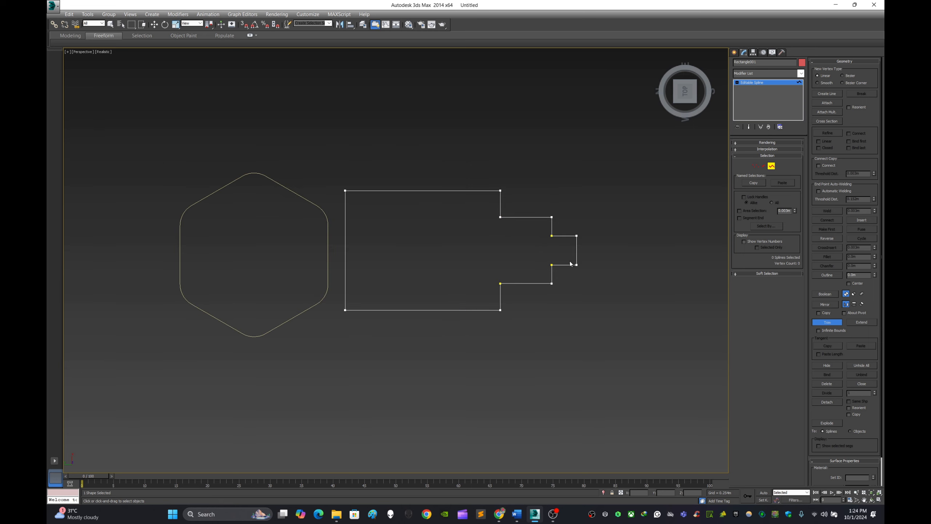
pyautogui.scroll(2, 572, 261)
# Weld all vertices of the stepped outline with a 0.003 m threshold and leave vertex editing.
pyautogui.click(756, 165)
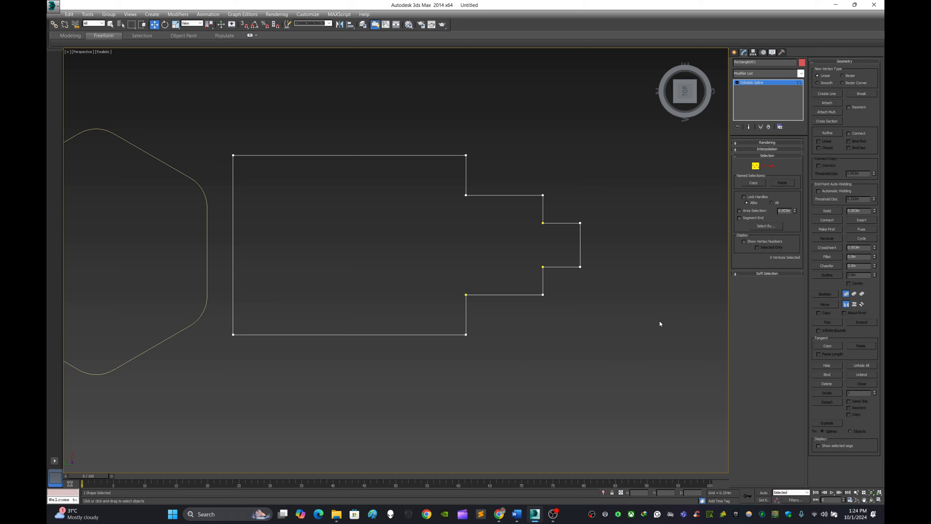
pyautogui.scroll(-2, 659, 321)
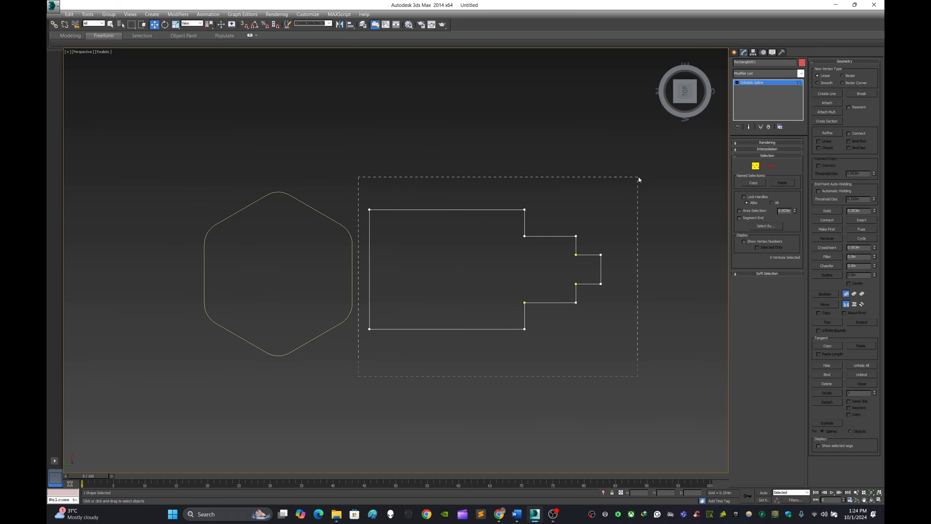
pyautogui.moveTo(639, 177); pyautogui.dragTo(639, 176)
pyautogui.scroll(2, 618, 231)
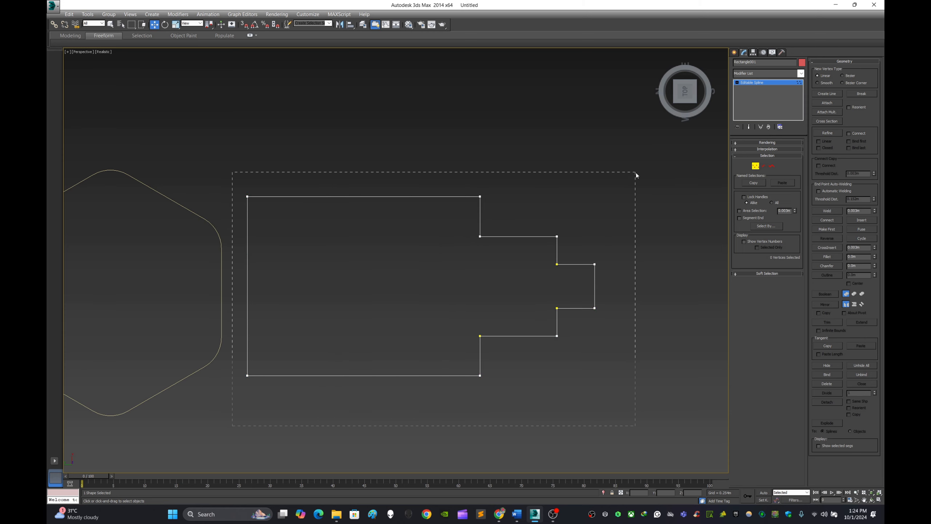
pyautogui.moveTo(637, 174); pyautogui.dragTo(636, 175)
pyautogui.click(828, 211)
pyautogui.click(735, 52)
pyautogui.click(566, 126)
# Chamfer the two inner corner vertices where the large section of the stepped outline meets the middle section.
pyautogui.click(479, 216)
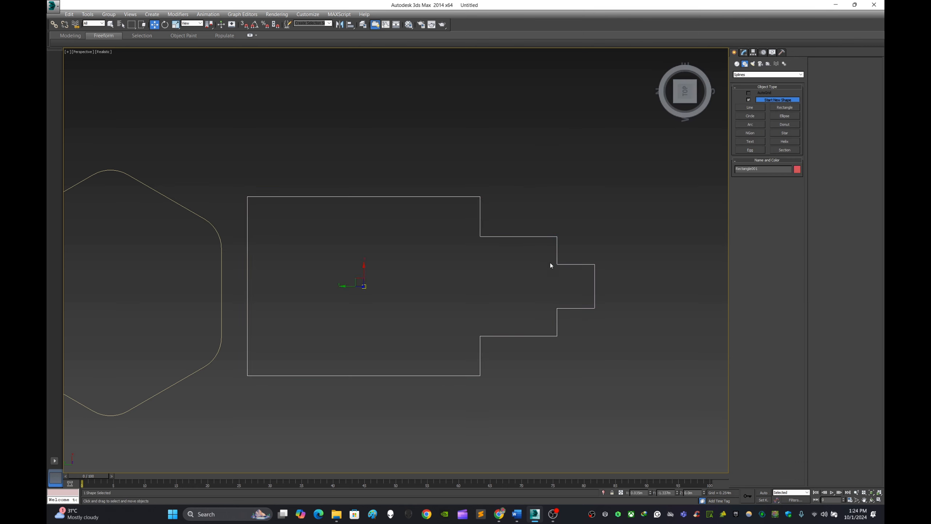
pyautogui.scroll(-3, 549, 264)
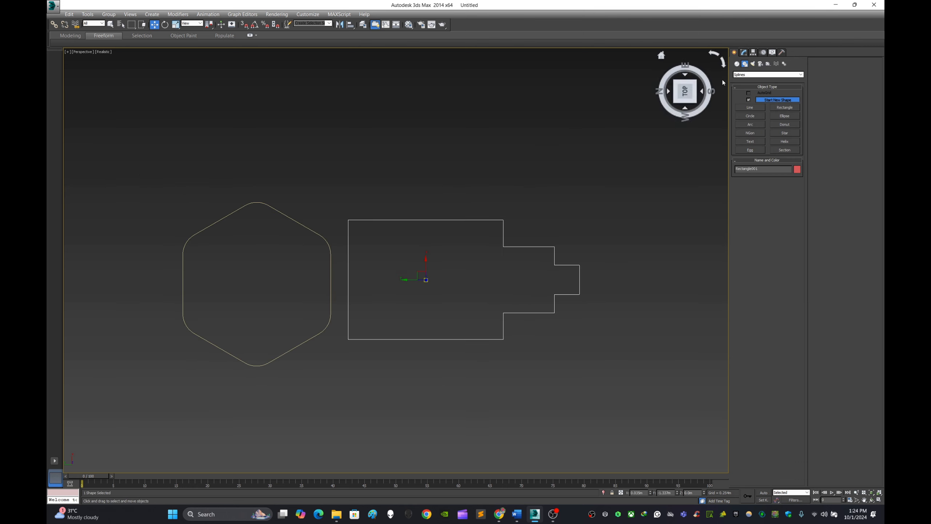
pyautogui.click(743, 52)
pyautogui.click(755, 167)
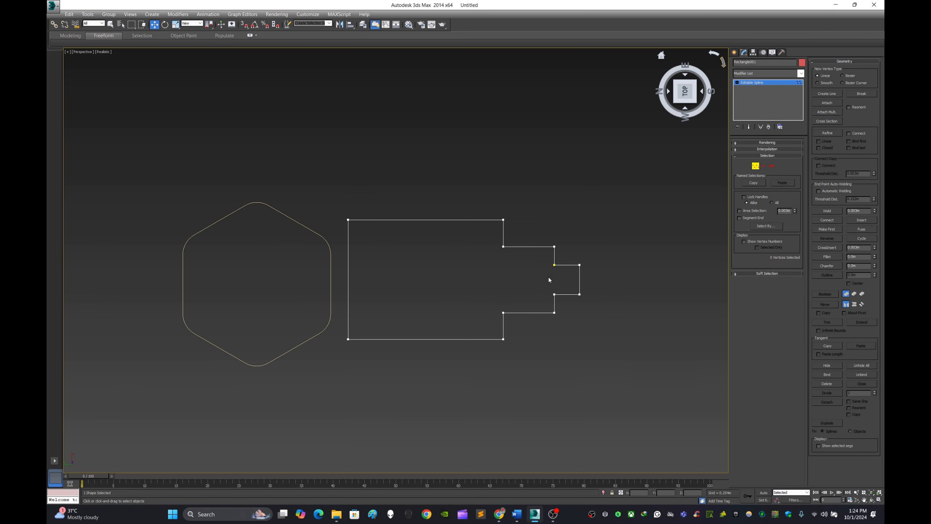
pyautogui.moveTo(521, 241); pyautogui.dragTo(520, 242)
pyautogui.scroll(4, 502, 299)
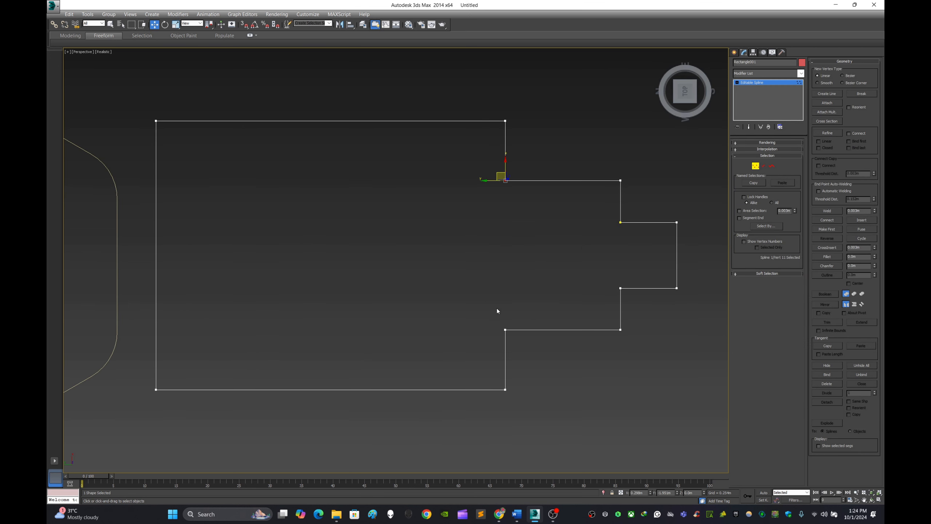
pyautogui.keyDown('ctrl'); pyautogui.moveTo(496, 308); pyautogui.dragTo(528, 358); pyautogui.keyUp('ctrl')
pyautogui.keyDown('ctrl'); pyautogui.moveTo(518, 106); pyautogui.dragTo(486, 148); pyautogui.keyUp('ctrl')
pyautogui.keyDown('ctrl'); pyautogui.moveTo(487, 409); pyautogui.dragTo(557, 374); pyautogui.keyUp('ctrl')
pyautogui.keyDown('ctrl'); pyautogui.moveTo(615, 355); pyautogui.dragTo(650, 321); pyautogui.keyUp('ctrl')
pyautogui.keyDown('ctrl'); pyautogui.moveTo(712, 370); pyautogui.dragTo(713, 370); pyautogui.keyUp('ctrl')
pyautogui.moveTo(486, 163); pyautogui.dragTo(524, 199)
pyautogui.keyDown('ctrl'); pyautogui.moveTo(487, 349); pyautogui.dragTo(524, 313); pyautogui.keyUp('ctrl')
pyautogui.click(829, 266)
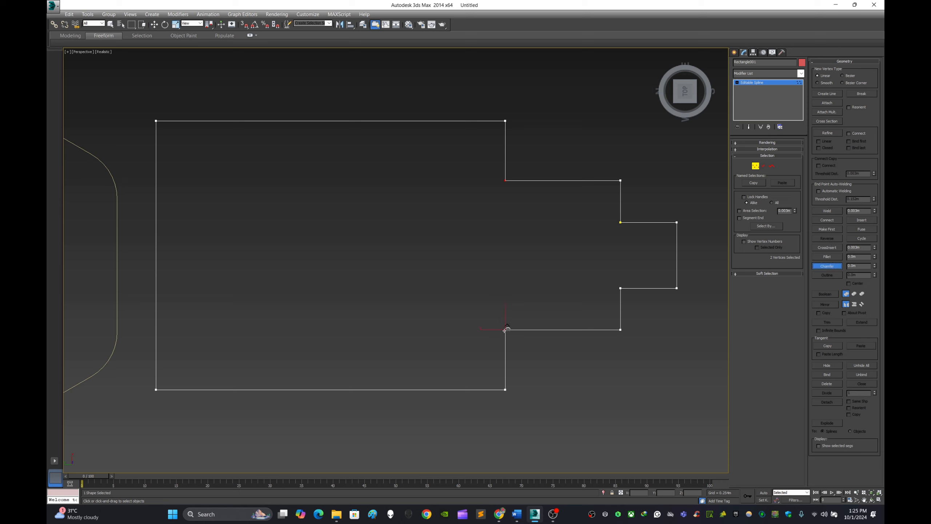
pyautogui.moveTo(505, 330); pyautogui.dragTo(501, 290)
# Fillet the outer corners of the outline's middle section and of its narrow tip, then leave editing and deselect the shape.
pyautogui.moveTo(608, 144); pyautogui.dragTo(638, 195)
pyautogui.keyDown('ctrl'); pyautogui.moveTo(619, 352); pyautogui.dragTo(637, 330); pyautogui.keyUp('ctrl')
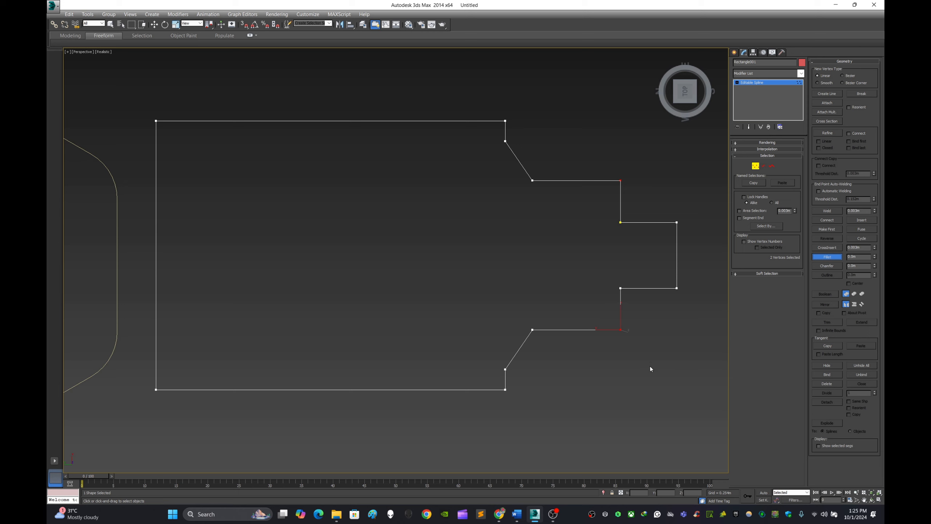
pyautogui.moveTo(620, 330); pyautogui.dragTo(622, 310)
pyautogui.moveTo(704, 201); pyautogui.dragTo(704, 203)
pyautogui.moveTo(677, 288); pyautogui.dragTo(681, 263)
pyautogui.click(735, 55)
pyautogui.click(558, 115)
# Using midpoint snapping, move the stepped profile so its wide end meets the hexagon's facing side at the midpoint, then disable snapping.
pyautogui.scroll(-4, 538, 172)
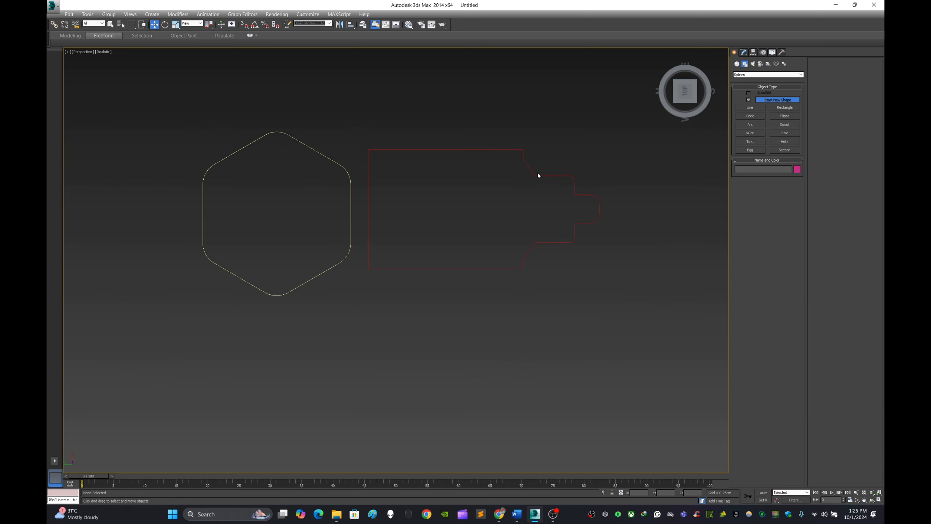
pyautogui.moveTo(563, 141); pyautogui.dragTo(529, 202)
pyautogui.scroll(4, 509, 219)
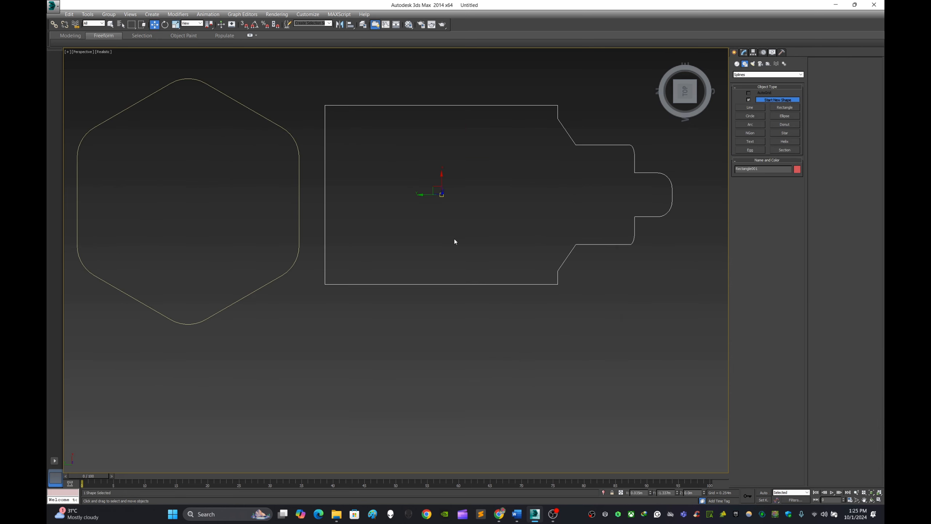
pyautogui.moveTo(454, 238); pyautogui.dragTo(488, 270, button='middle')
pyautogui.scroll(3, 402, 251)
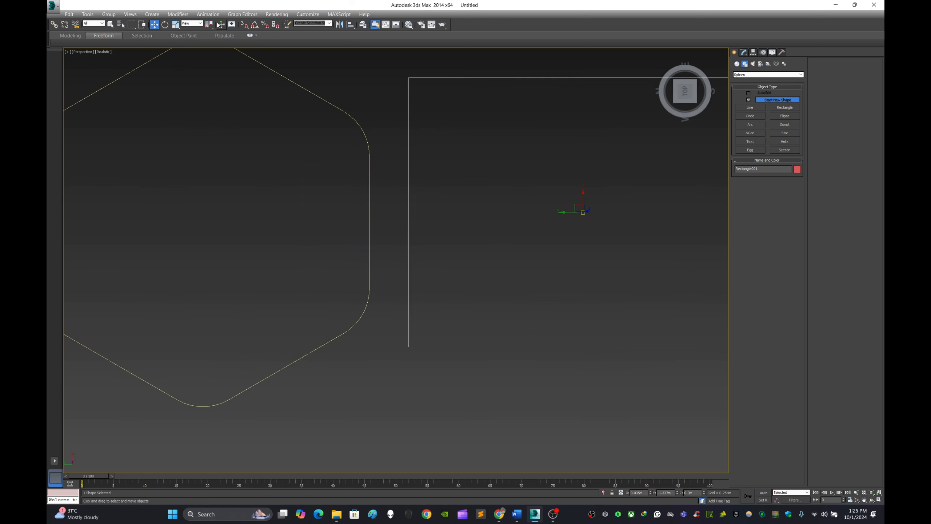
pyautogui.moveTo(408, 212); pyautogui.dragTo(421, 228)
pyautogui.scroll(-4, 421, 228)
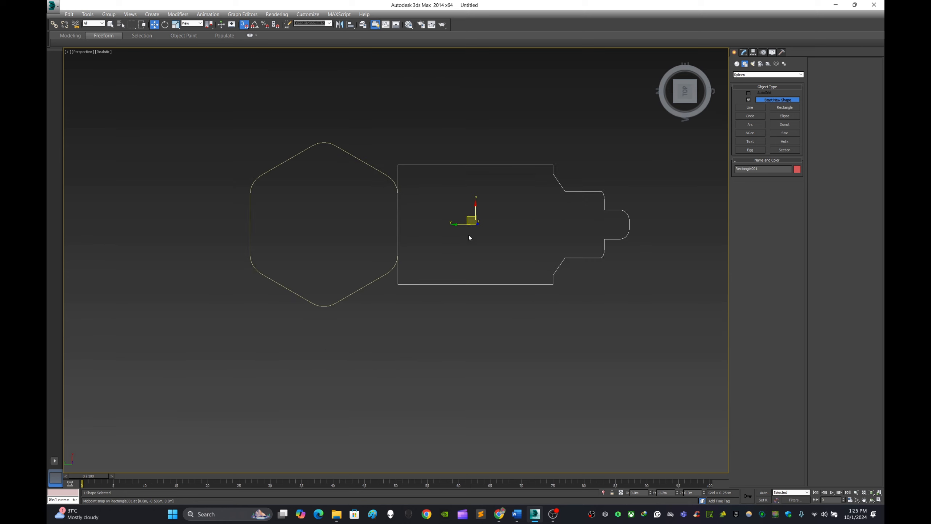
pyautogui.click(244, 25)
pyautogui.click(465, 96)
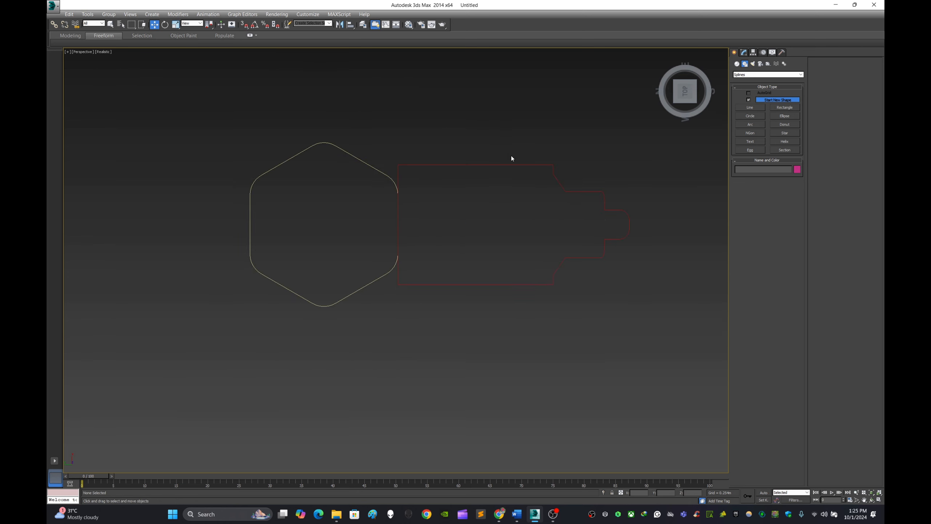
# Move the stepped profile slightly away from the hexagon along the Y axis to leave a small gap, keeping it selected.
pyautogui.click(512, 165)
pyautogui.moveTo(462, 225); pyautogui.dragTo(475, 225)
pyautogui.click(452, 343)
pyautogui.click(548, 165)
pyautogui.click(536, 338)
pyautogui.moveTo(375, 271); pyautogui.dragTo(398, 312)
pyautogui.click(517, 141)
pyautogui.moveTo(528, 198); pyautogui.dragTo(529, 200)
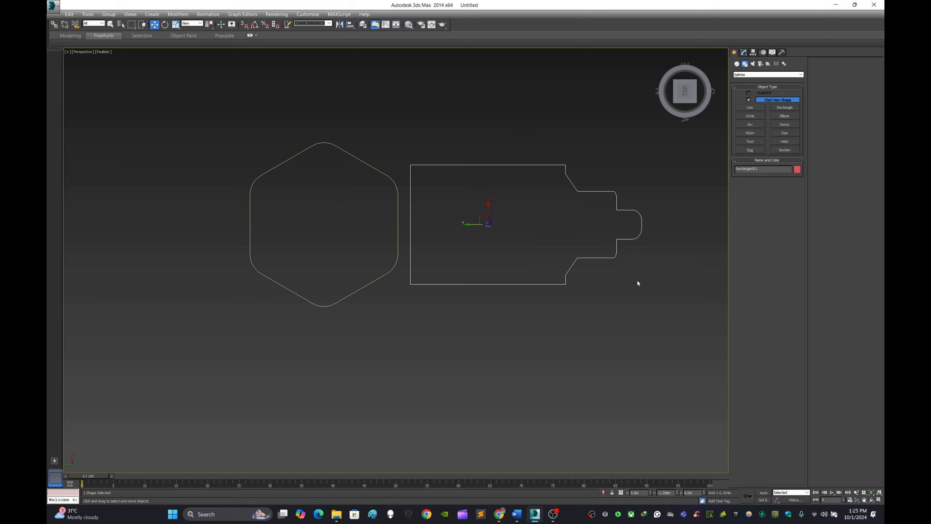
# Move only the stepped profile's pivot to the hexagon's centre by setting its Y position to 0, then deselect the profile.
pyautogui.click(752, 52)
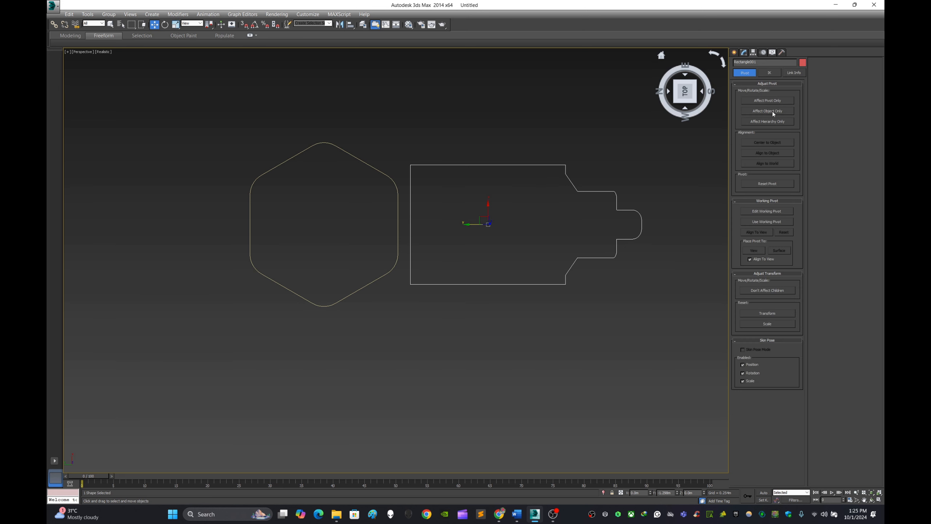
pyautogui.click(778, 101)
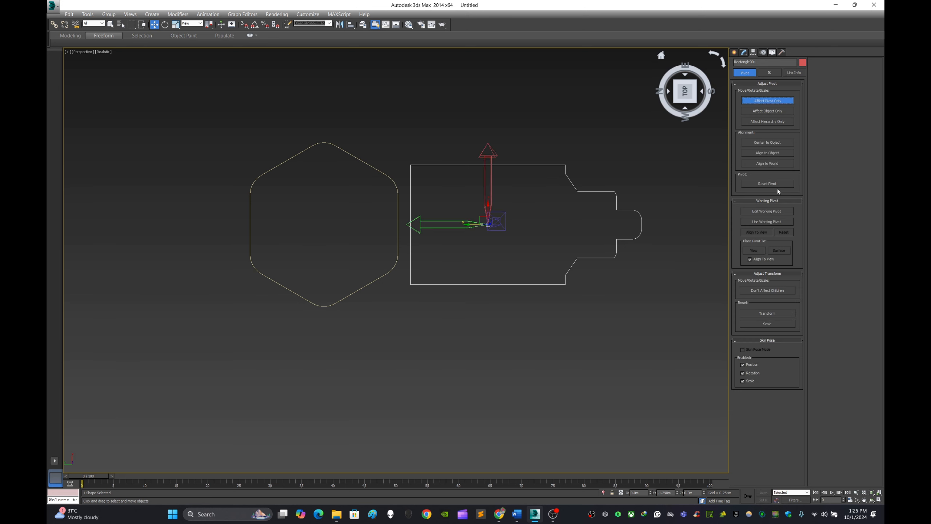
pyautogui.doubleClick(638, 493)
pyautogui.doubleClick(664, 492)
pyautogui.write('0')
pyautogui.press('Return')
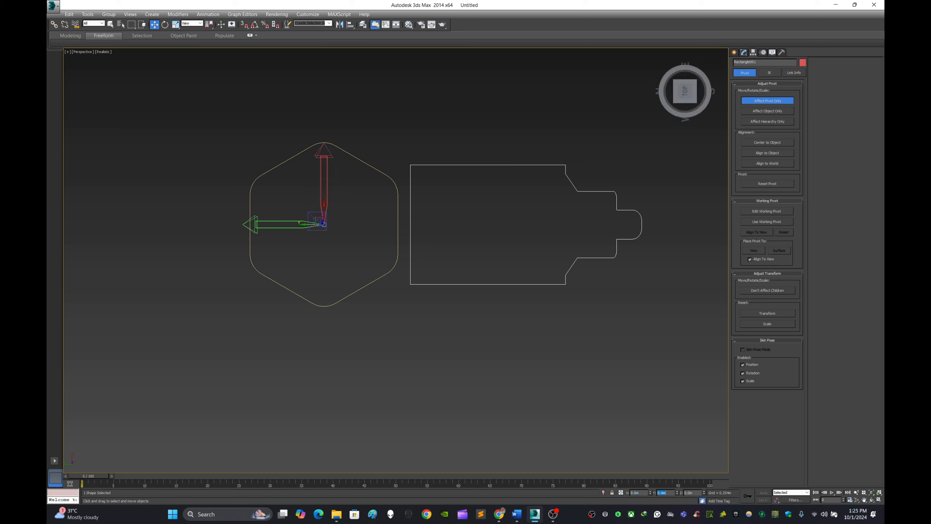
pyautogui.click(734, 52)
pyautogui.click(422, 137)
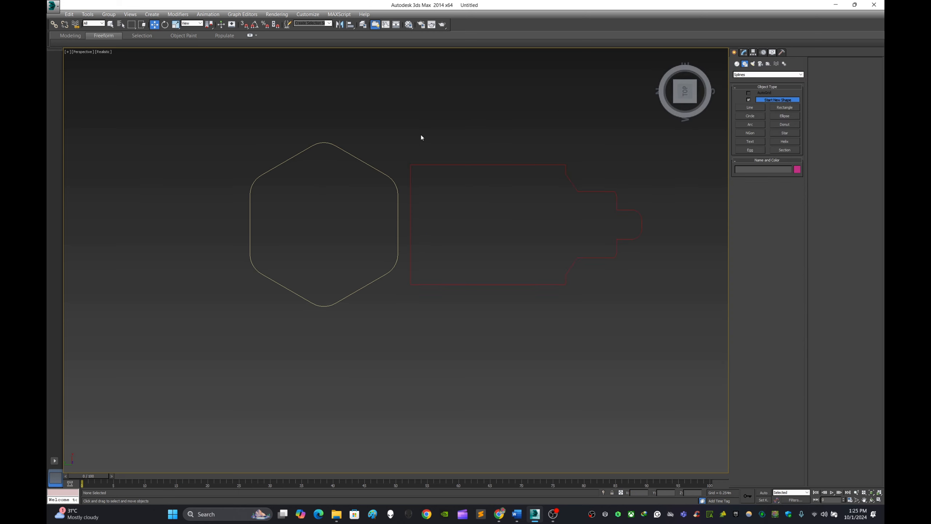
# Turn on angle snapping and rotate a copy of the stepped profile 90° about the hexagon's centre.
pyautogui.moveTo(422, 137); pyautogui.dragTo(544, 169, button='middle')
pyautogui.moveTo(567, 239); pyautogui.dragTo(567, 239)
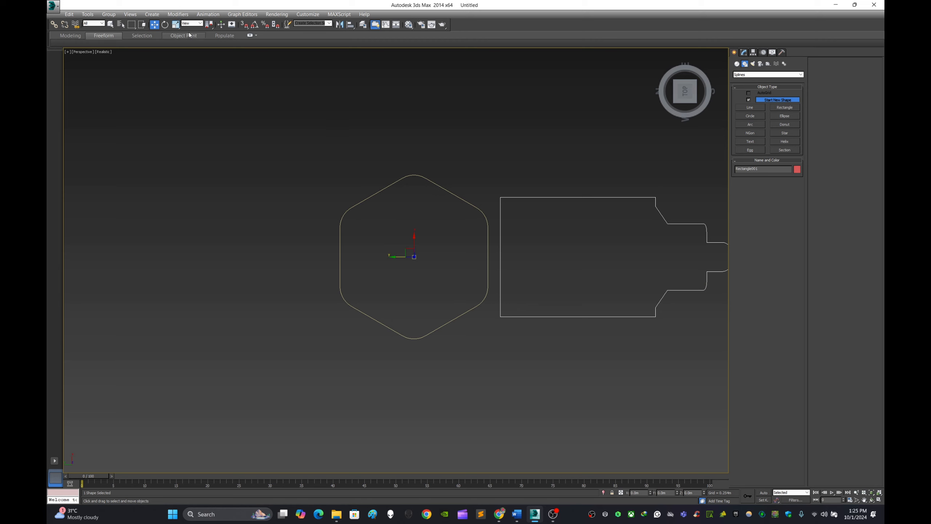
pyautogui.click(165, 25)
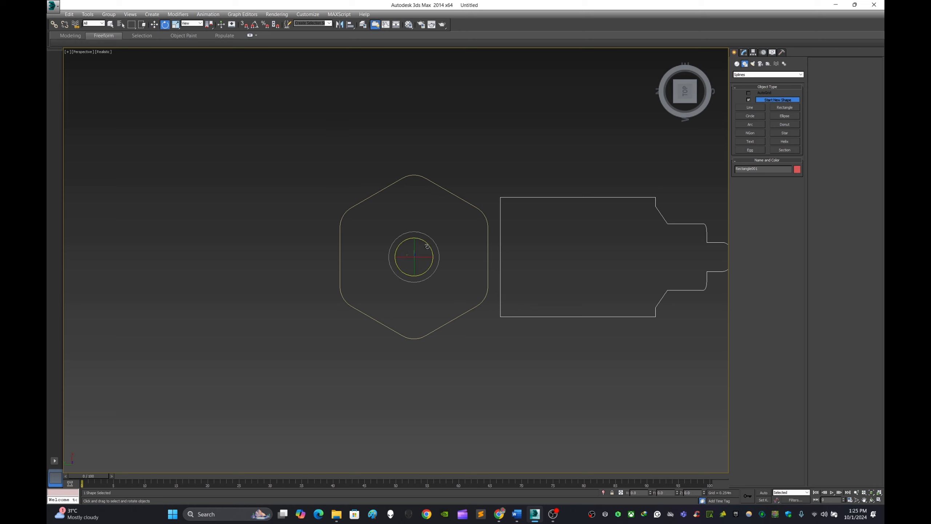
pyautogui.keyDown('shift'); pyautogui.moveTo(418, 232); pyautogui.dragTo(415, 223); pyautogui.keyUp('shift')
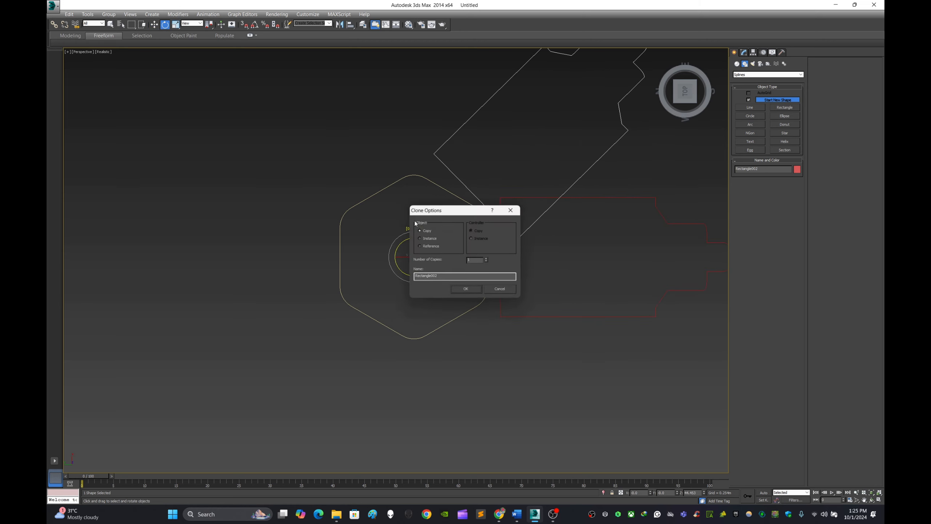
pyautogui.click(499, 290)
pyautogui.click(254, 25)
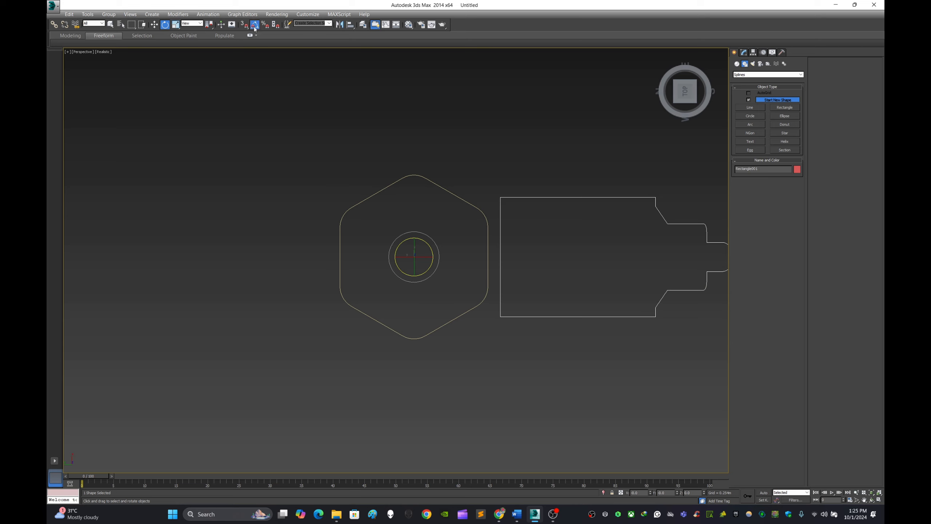
pyautogui.keyDown('shift'); pyautogui.moveTo(428, 243); pyautogui.dragTo(410, 219); pyautogui.keyUp('shift')
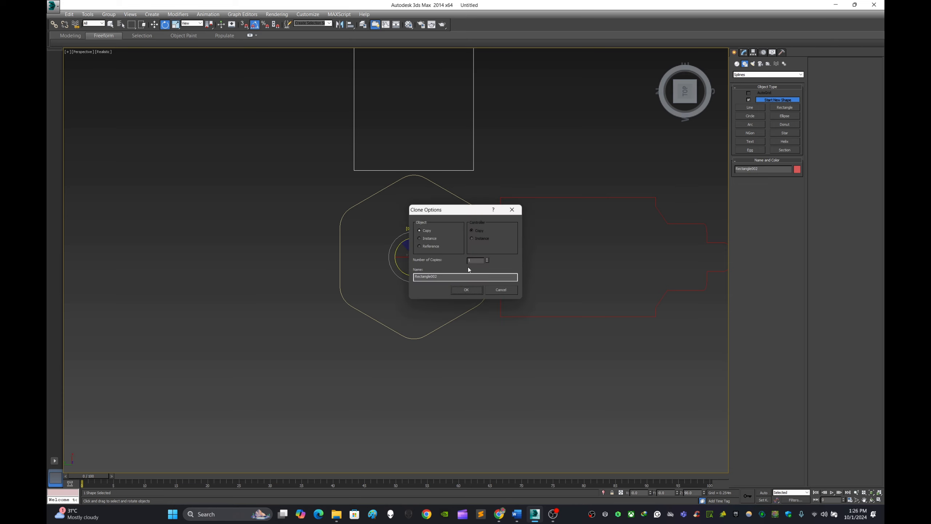
pyautogui.click(468, 289)
# Add two more copies of the stepped profile, each rotated another 90° about the hexagon's centre, then deselect everything.
pyautogui.scroll(-5, 455, 250)
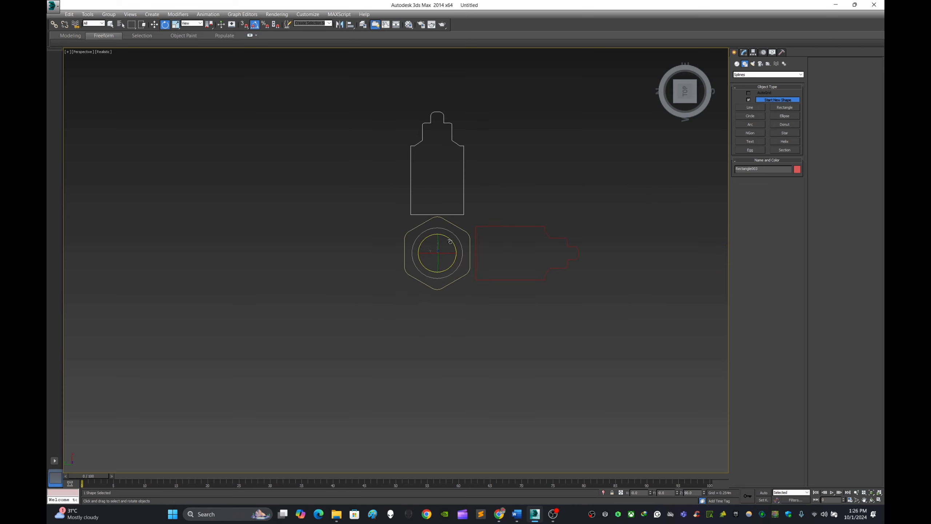
pyautogui.moveTo(451, 241)
pyautogui.keyDown('shift'); pyautogui.mouseDown()
pyautogui.moveTo(430, 219)
pyautogui.moveTo(447, 119)
pyautogui.moveTo(450, 178)
pyautogui.mouseUp(); pyautogui.keyUp('shift')
pyautogui.click(468, 289)
pyautogui.scroll(5, 441, 271)
pyautogui.click(466, 289)
pyautogui.scroll(-3, 493, 213)
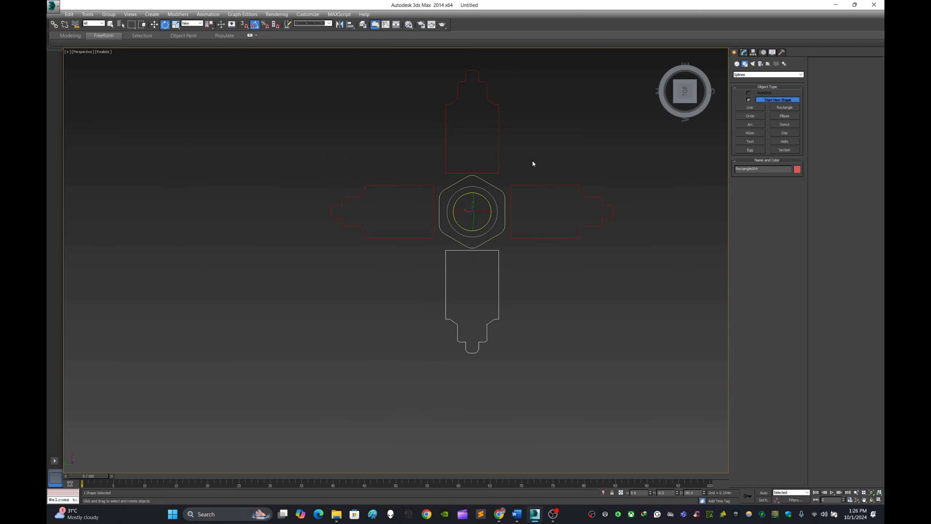
pyautogui.click(549, 145)
pyautogui.scroll(4, 522, 185)
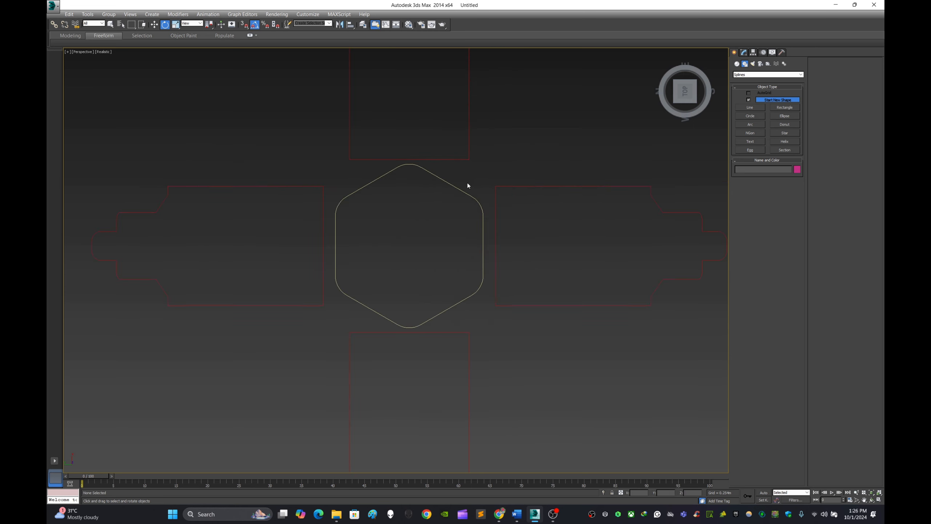
pyautogui.moveTo(452, 187); pyautogui.dragTo(452, 187)
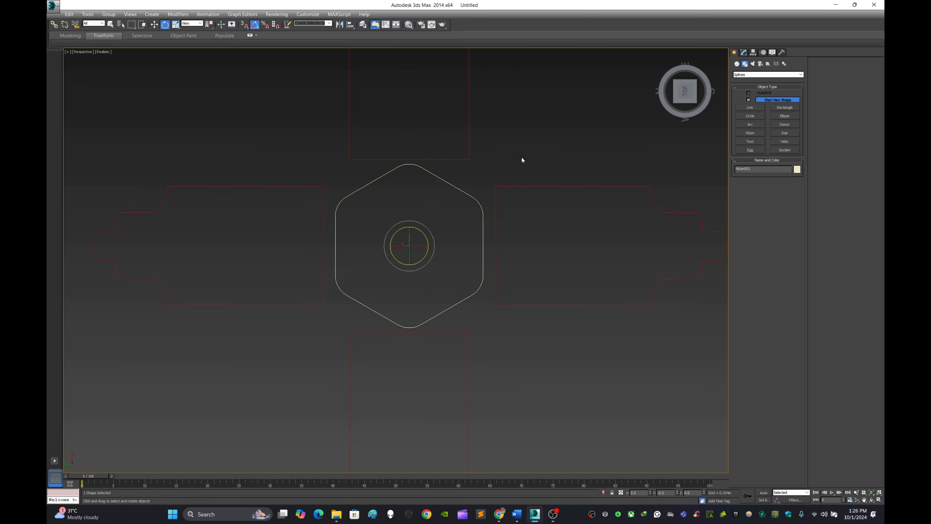
pyautogui.click(154, 25)
pyautogui.click(744, 55)
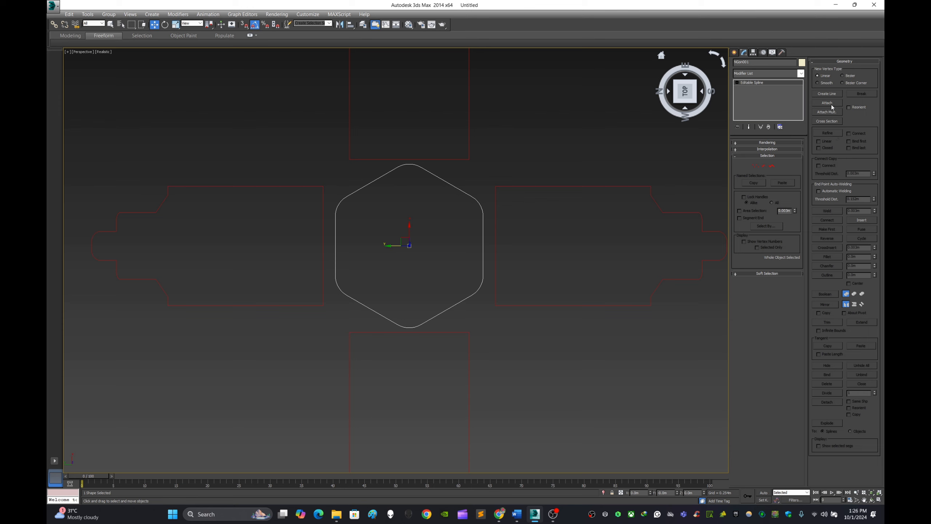
pyautogui.click(577, 368)
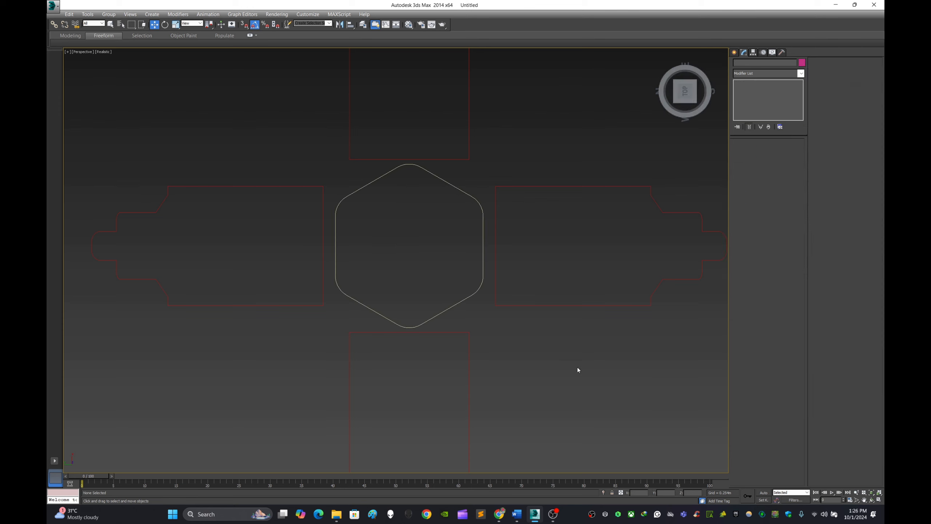
# Copy the original stepped profile outward along the Y axis and scale the copy to about 48% along X.
pyautogui.click(584, 307)
pyautogui.moveTo(625, 287); pyautogui.dragTo(555, 293, button='middle')
pyautogui.keyDown('shift'); pyautogui.moveTo(323, 255); pyautogui.dragTo(392, 263); pyautogui.keyUp('shift')
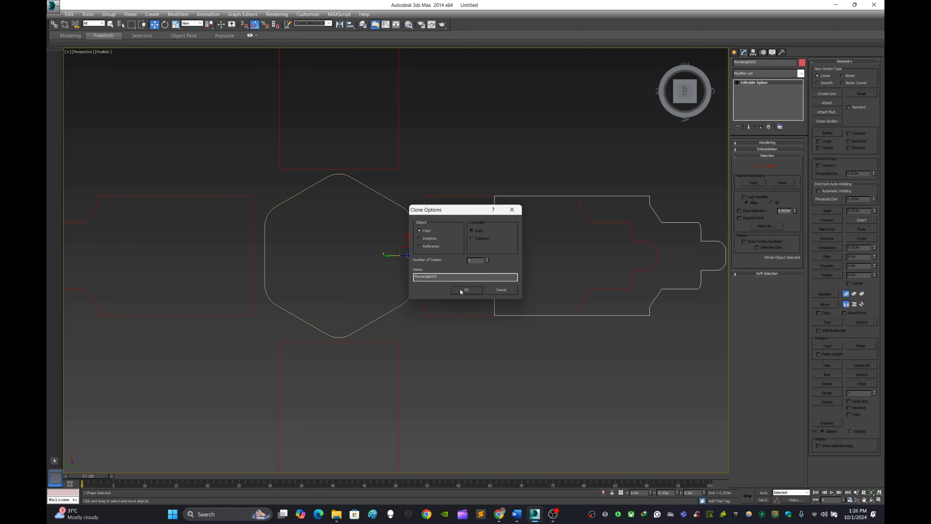
pyautogui.click(464, 291)
pyautogui.press('r')
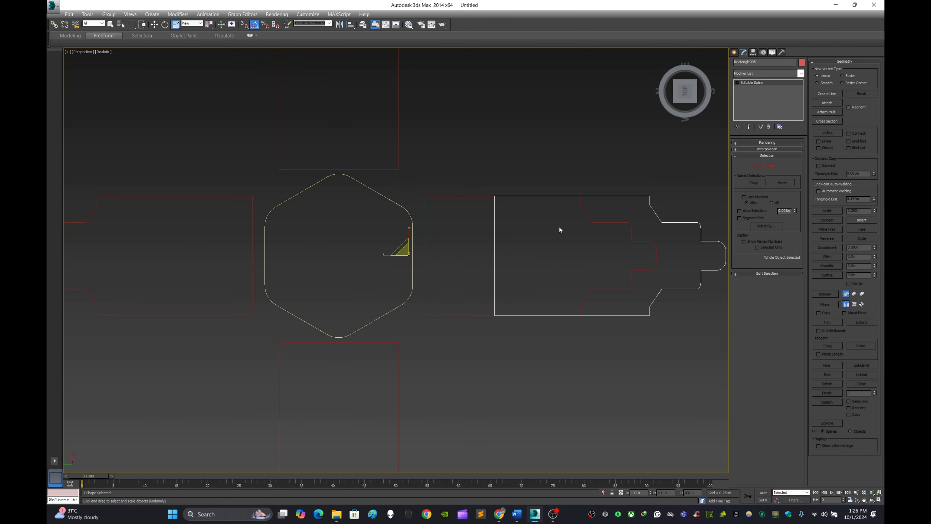
pyautogui.moveTo(410, 235); pyautogui.dragTo(414, 259)
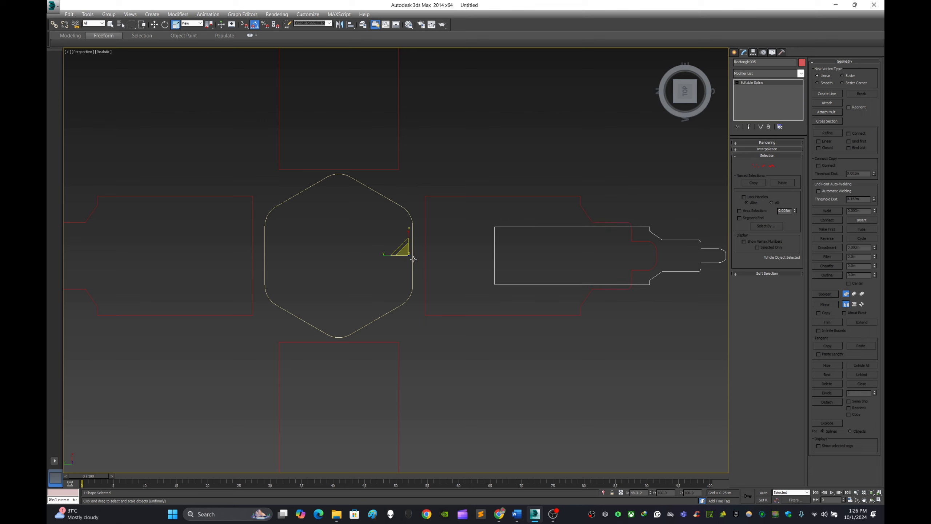
# Using midpoint snapping, align the narrow copy's wide end with the original profile's inner edge, then disable snapping, leaving the copy selected.
pyautogui.click(154, 24)
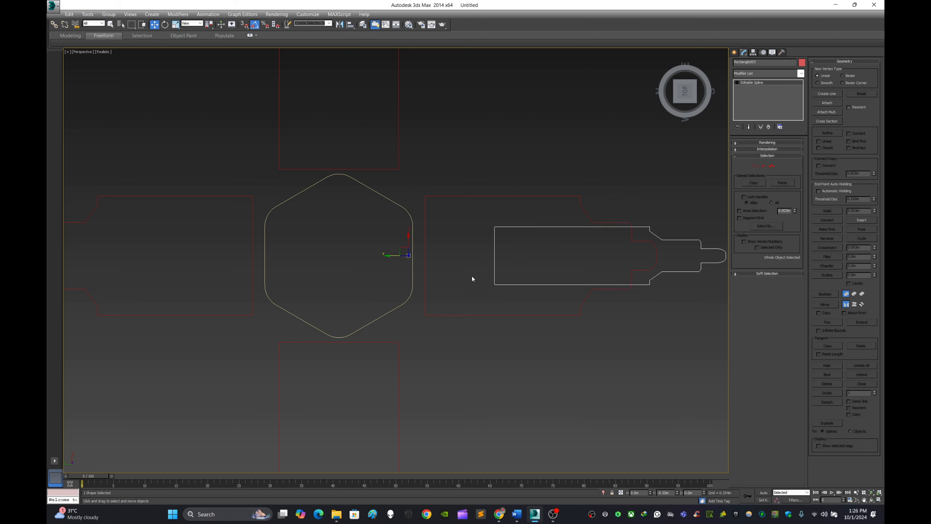
pyautogui.scroll(2, 472, 279)
pyautogui.click(244, 25)
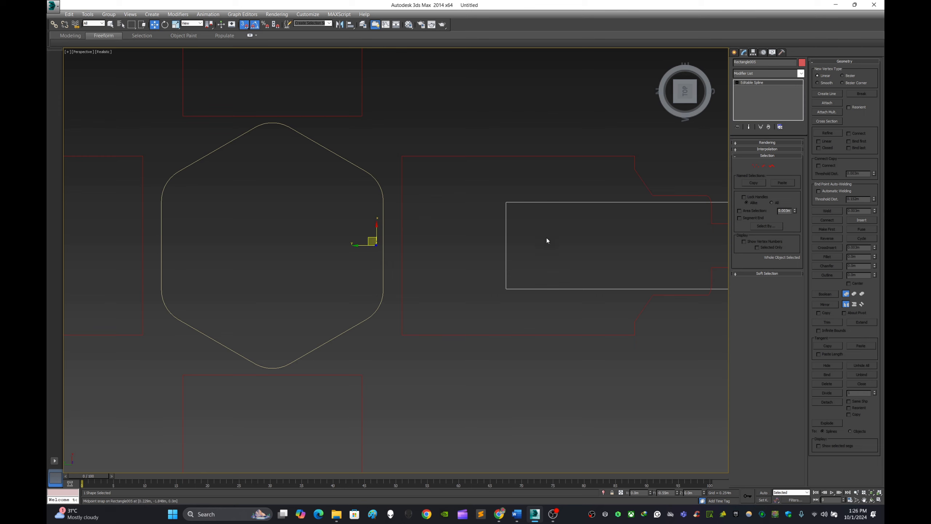
pyautogui.moveTo(506, 245); pyautogui.dragTo(401, 243)
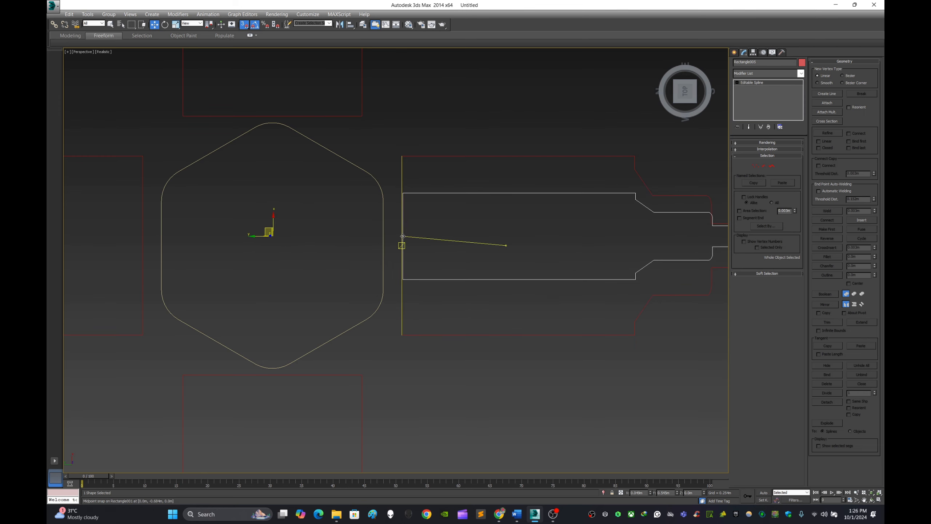
pyautogui.scroll(-2, 506, 258)
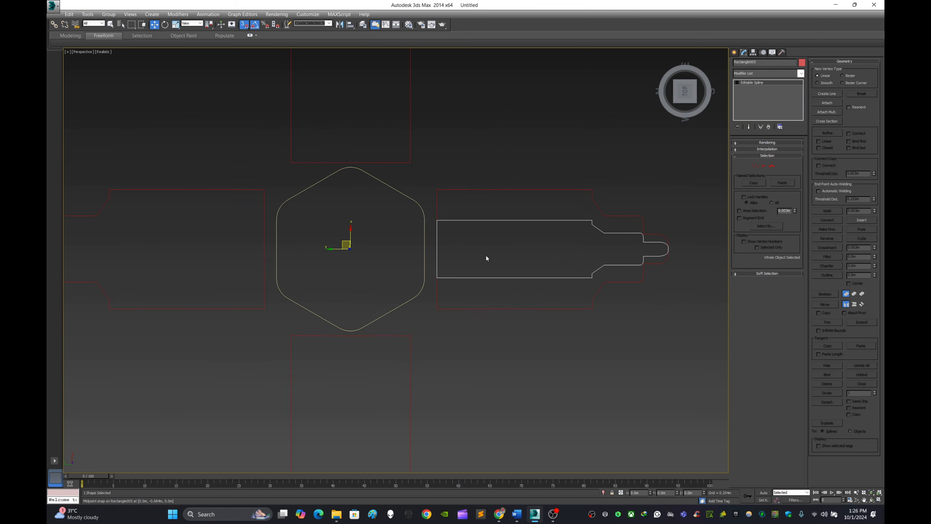
pyautogui.click(244, 25)
pyautogui.click(508, 112)
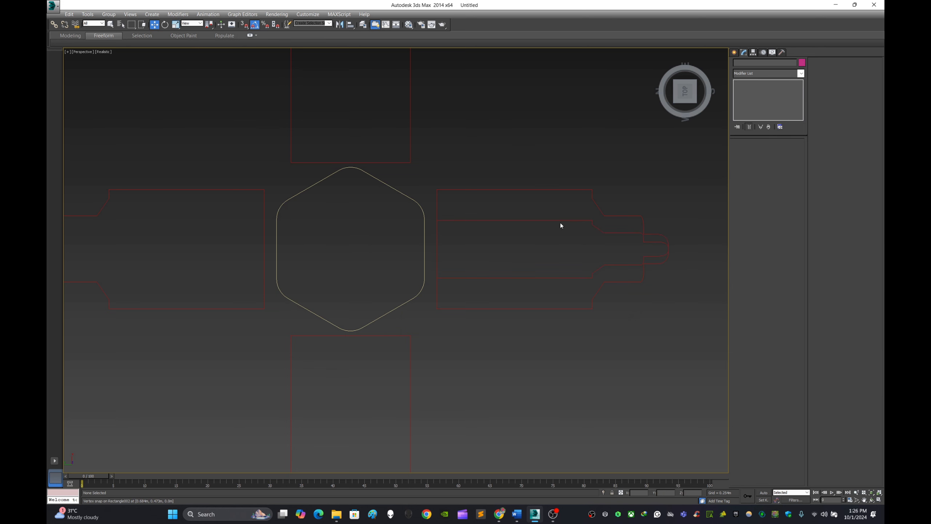
pyautogui.click(559, 220)
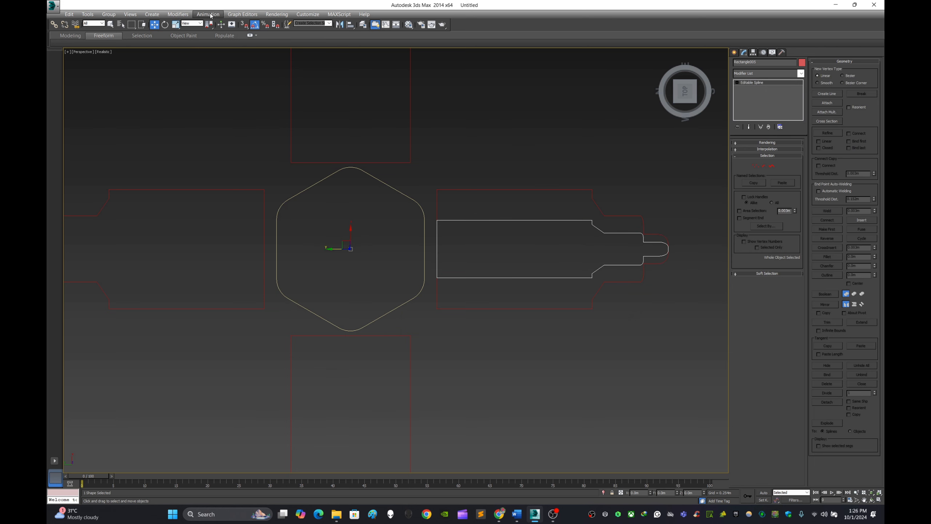
pyautogui.press('e')
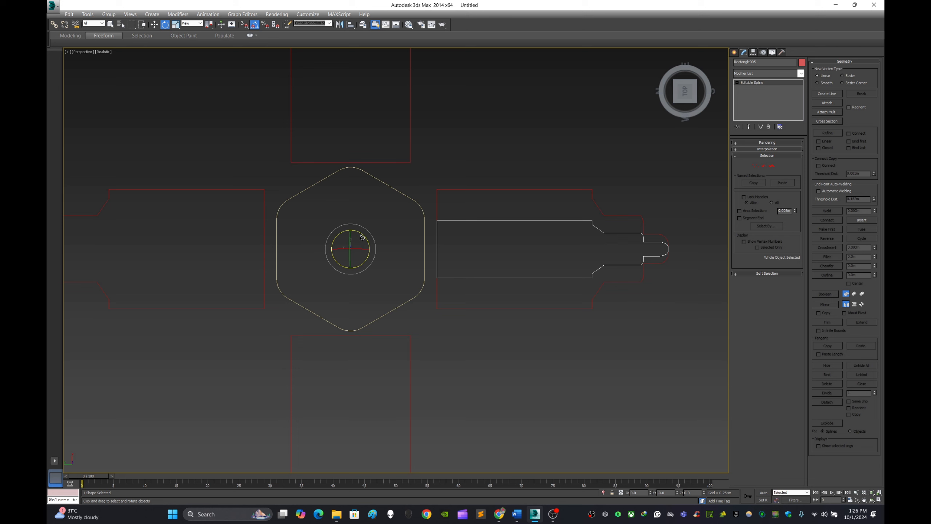
pyautogui.moveTo(364, 236)
pyautogui.keyDown('shift'); pyautogui.mouseDown()
pyautogui.moveTo(363, 224)
pyautogui.moveTo(351, 245)
pyautogui.mouseUp(); pyautogui.keyUp('shift')
pyautogui.click(504, 288)
pyautogui.hotkey('ctrl', 'z')
# Shorten the narrow profile by scaling it to about 67% along the Y axis.
pyautogui.press('r')
pyautogui.moveTo(329, 249); pyautogui.dragTo(335, 256)
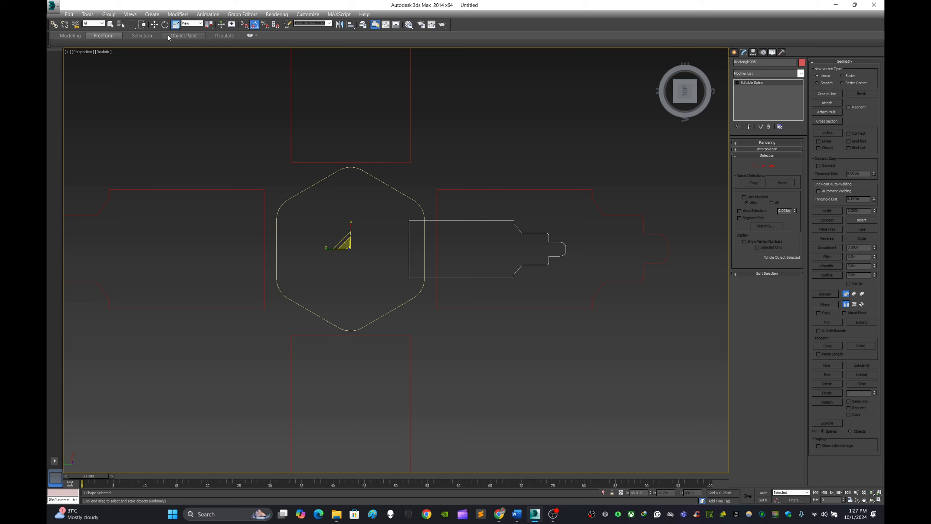
pyautogui.click(154, 25)
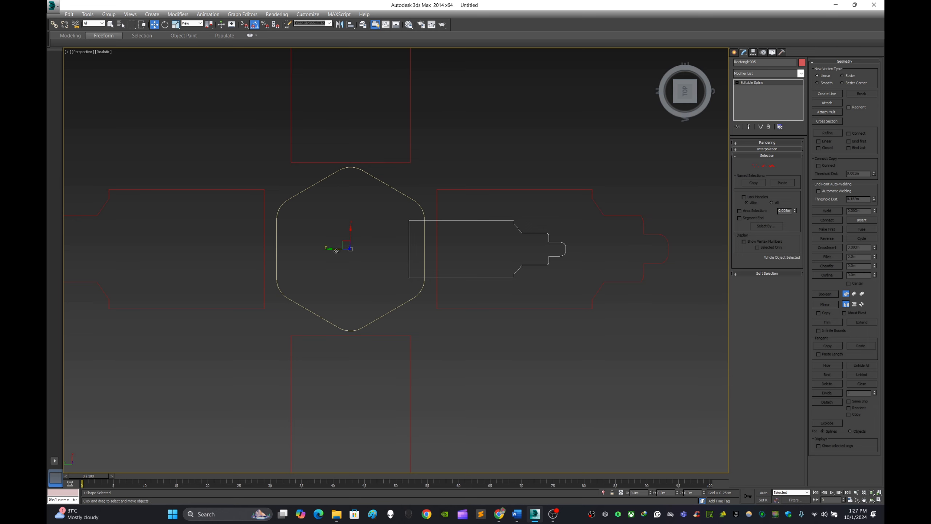
# Center the shortened profile's pivot on the shape itself.
pyautogui.click(753, 53)
pyautogui.click(767, 103)
pyautogui.click(767, 140)
pyautogui.click(735, 53)
# With midpoint snapping on, move the shortened profile so its wide end meets the original profile's inner edge, keeping it selected.
pyautogui.click(244, 25)
pyautogui.scroll(3, 475, 258)
pyautogui.moveTo(375, 245); pyautogui.dragTo(416, 245)
pyautogui.scroll(-3, 517, 257)
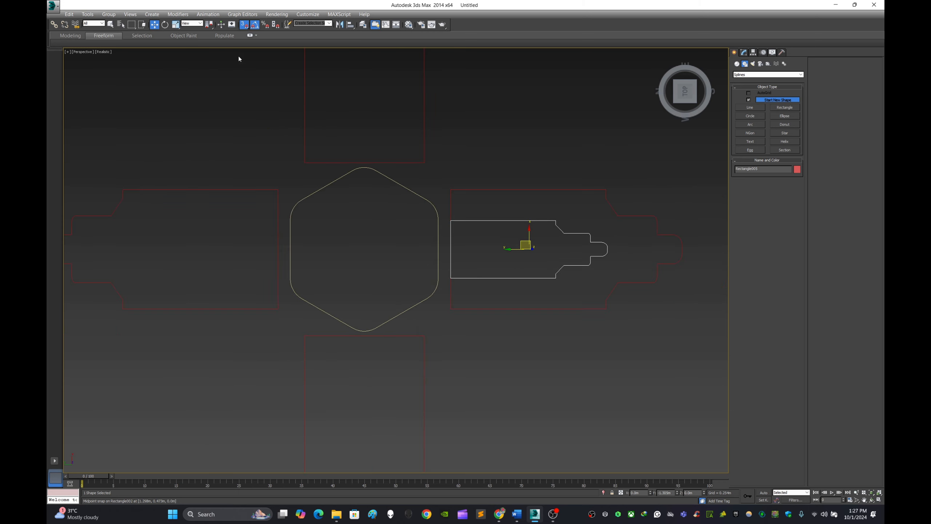
pyautogui.click(346, 86)
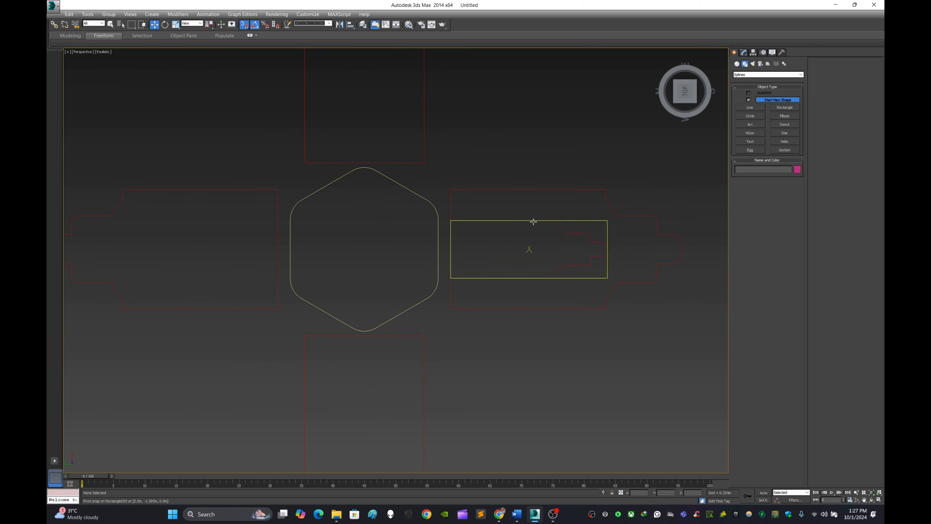
pyautogui.click(534, 222)
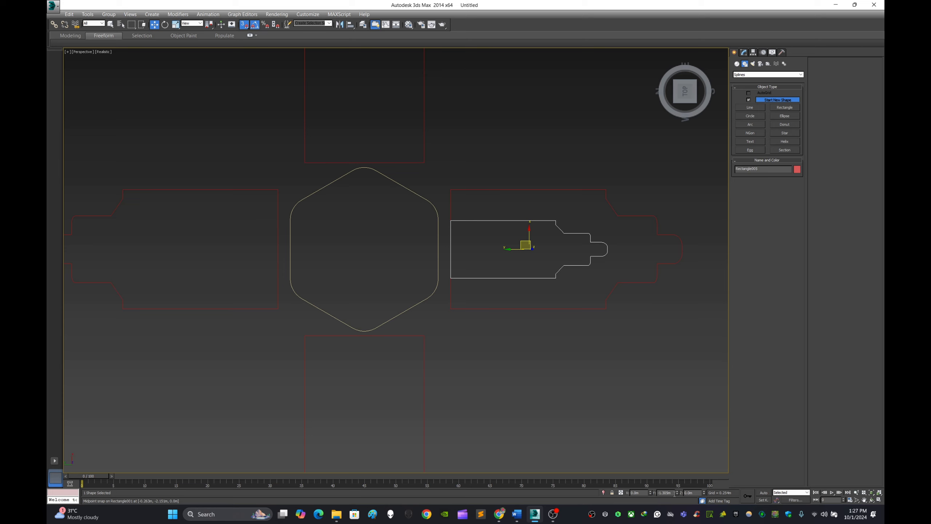
pyautogui.moveTo(675, 494); pyautogui.dragTo(628, 484)
pyautogui.write('0')
pyautogui.press('Return')
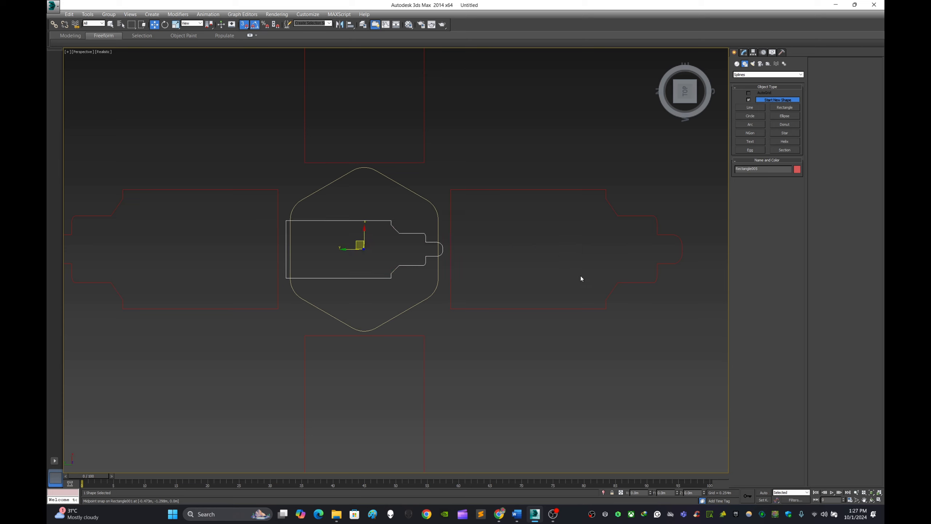
pyautogui.hotkey('ctrl', 'z')
# Move only the small profile's pivot to the hexagon's centre by setting its Y position to 0.
pyautogui.click(753, 52)
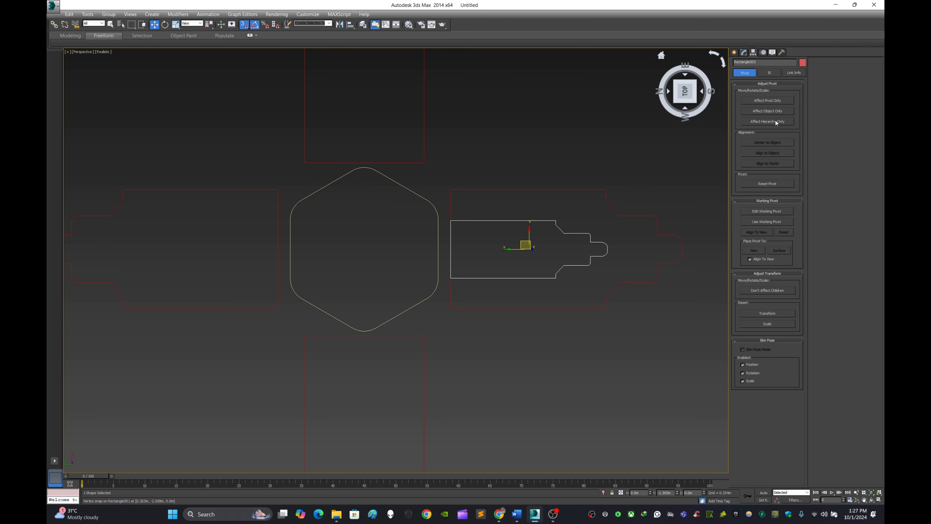
pyautogui.click(767, 101)
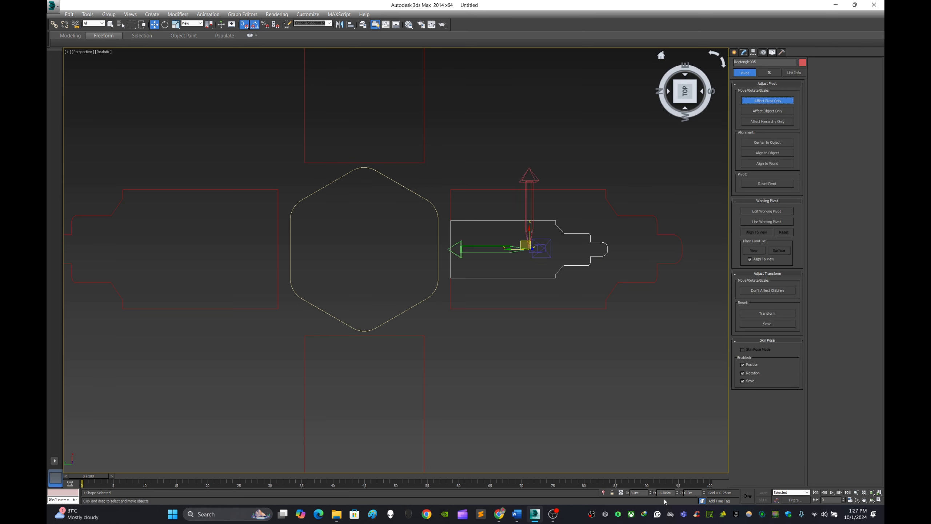
pyautogui.moveTo(674, 495); pyautogui.dragTo(617, 479)
pyautogui.write('0')
pyautogui.press('Return')
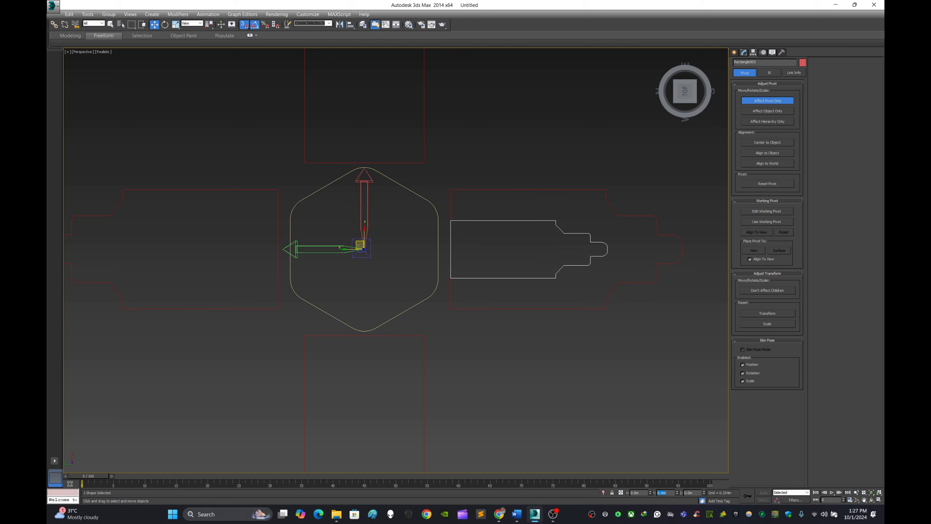
pyautogui.click(734, 53)
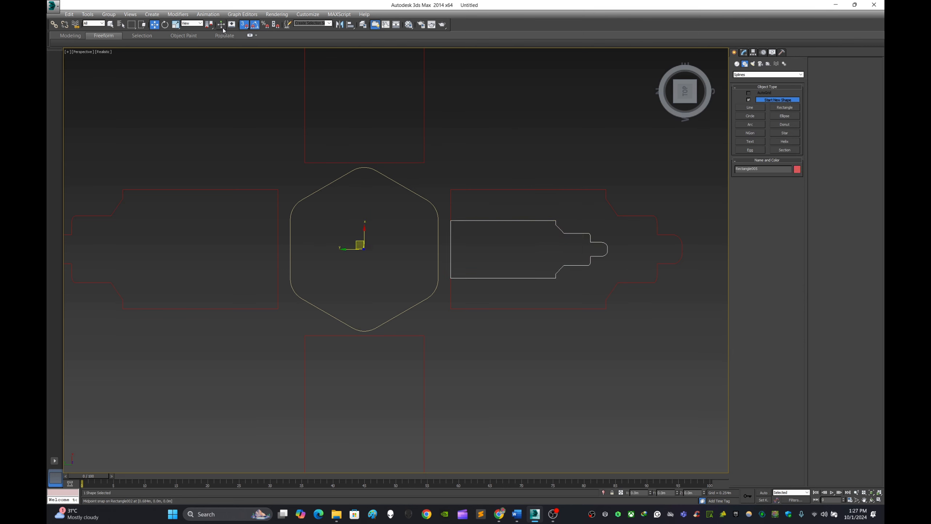
# Disable midpoint snapping and rotate a copy of the small profile 45° about the hexagon's centre.
pyautogui.click(244, 24)
pyautogui.click(165, 24)
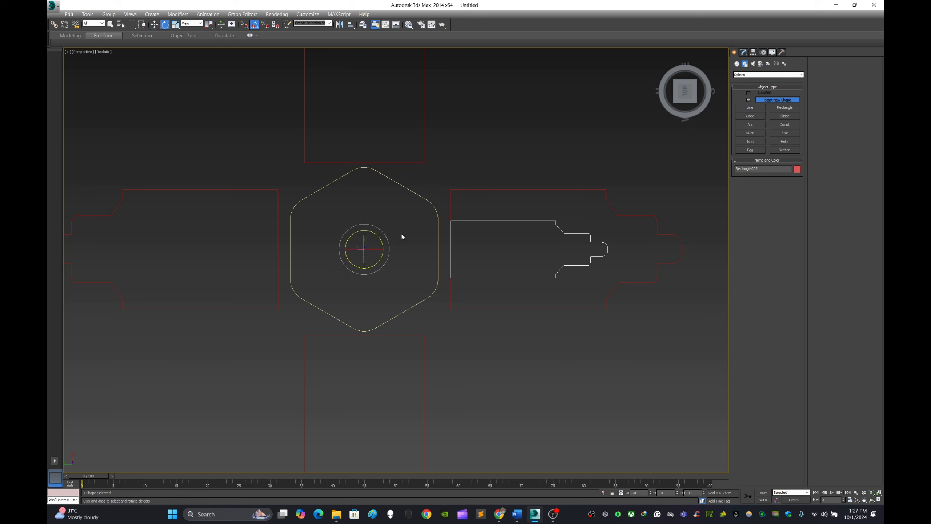
pyautogui.moveTo(382, 242); pyautogui.dragTo(375, 220)
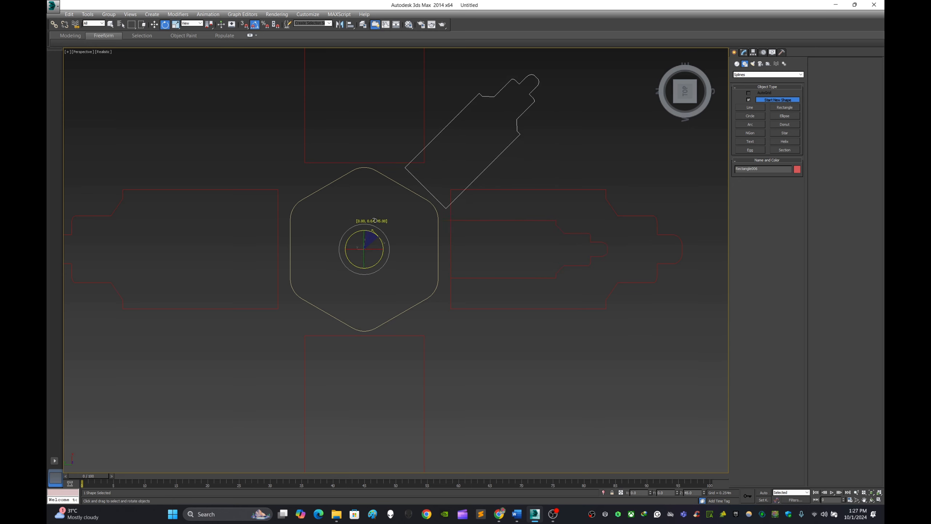
pyautogui.keyDown('shift'); pyautogui.moveTo(375, 220); pyautogui.dragTo(375, 220); pyautogui.keyUp('shift')
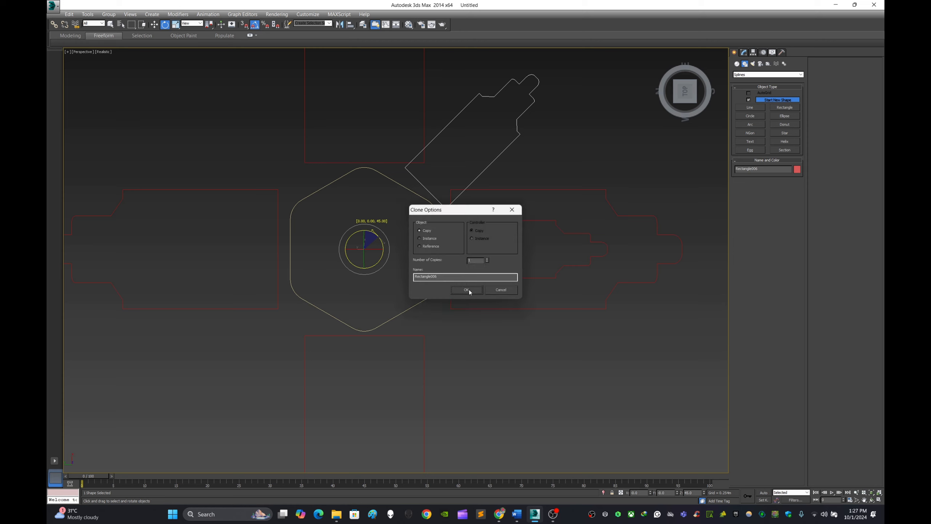
pyautogui.click(469, 290)
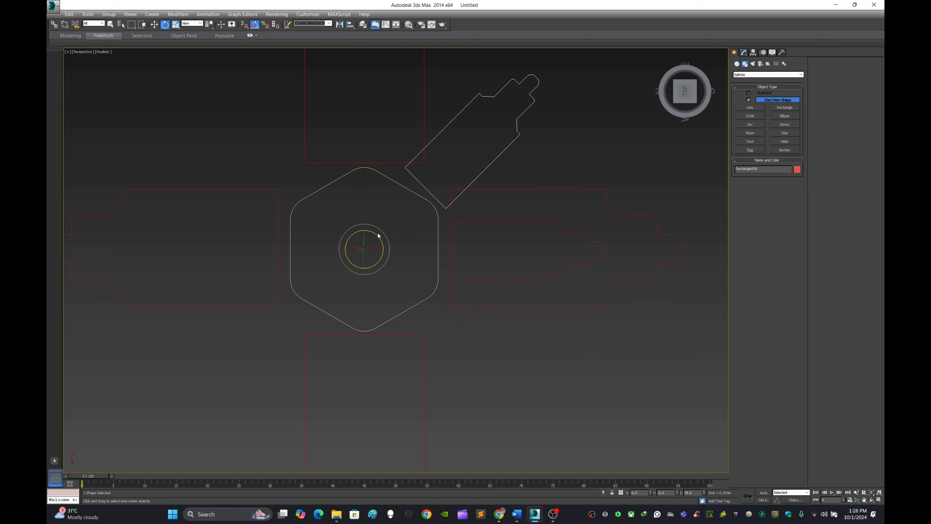
pyautogui.moveTo(502, 200); pyautogui.dragTo(474, 260, button='middle')
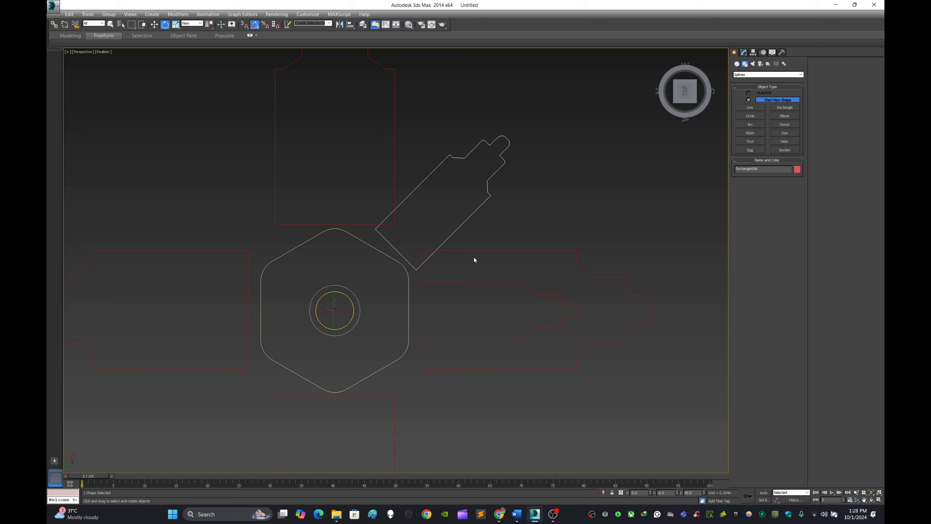
pyautogui.moveTo(347, 298); pyautogui.dragTo(331, 277)
pyautogui.hotkey('ctrl', 'z')
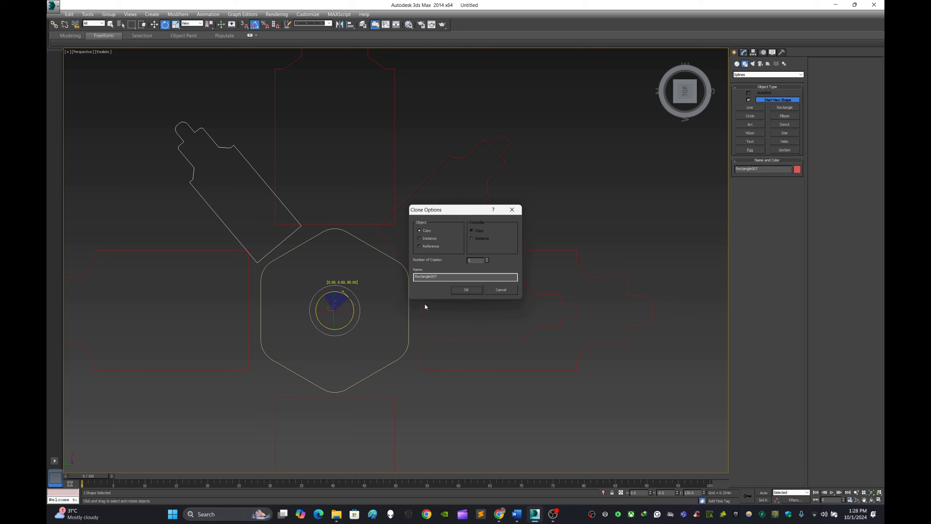
pyautogui.click(506, 292)
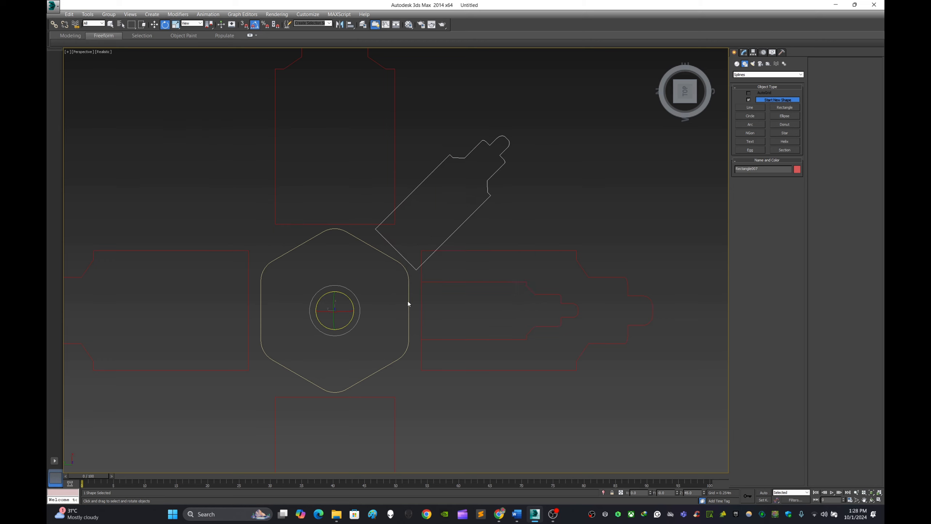
pyautogui.click(534, 268)
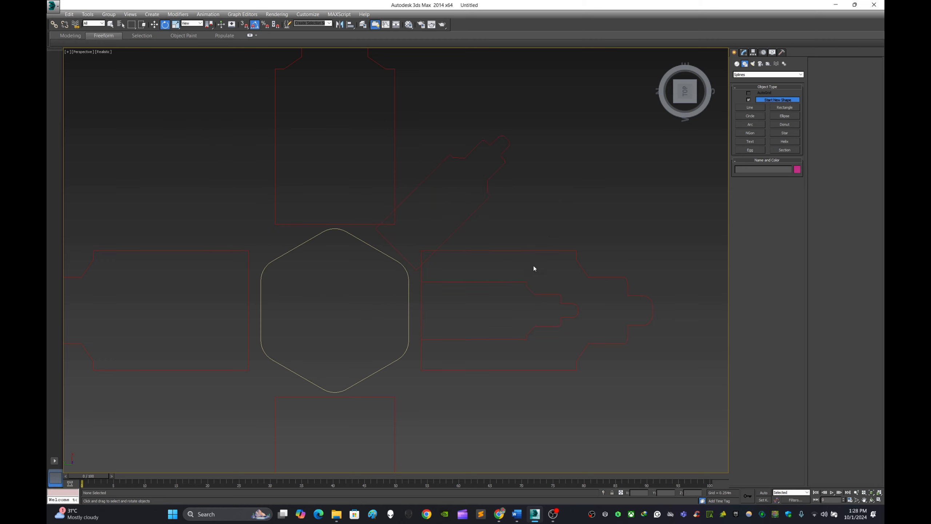
# Rotate a copy of the horizontal small profile 90° about the hexagon's centre so it points straight up.
pyautogui.click(525, 282)
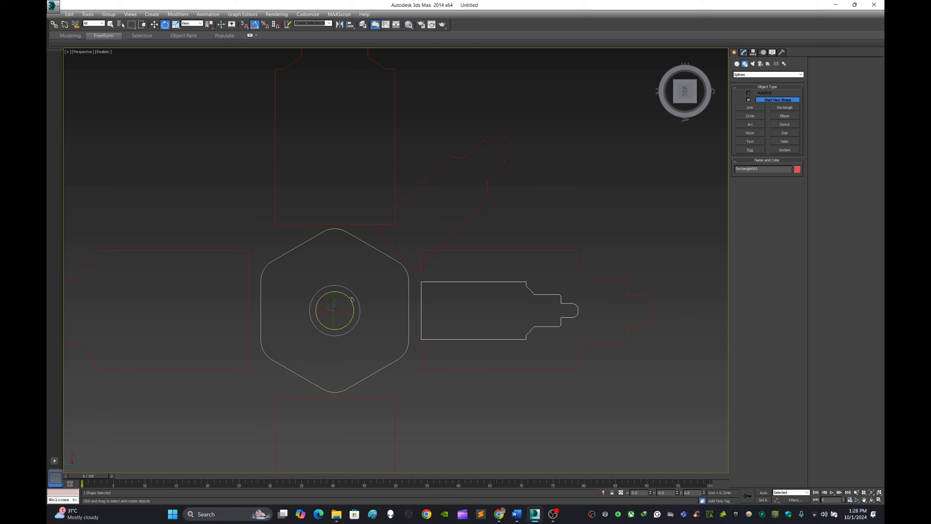
pyautogui.keyDown('shift'); pyautogui.moveTo(348, 298); pyautogui.dragTo(335, 273); pyautogui.keyUp('shift')
pyautogui.click(463, 285)
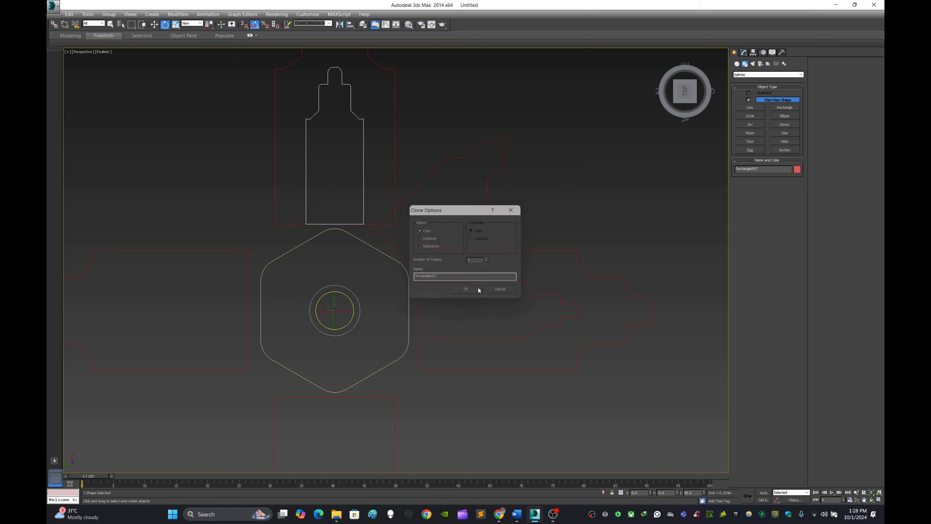
# Rotate a copy of the upright small profile 45° about the hexagon's centre onto the upper-left diagonal.
pyautogui.click(522, 175)
pyautogui.moveTo(505, 212); pyautogui.dragTo(556, 217, button='middle')
pyautogui.click(546, 210)
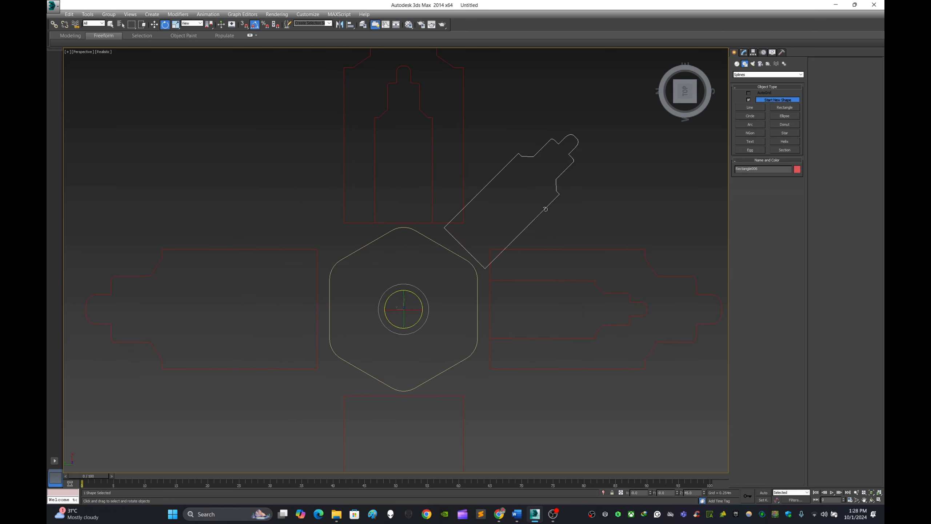
pyautogui.click(431, 164)
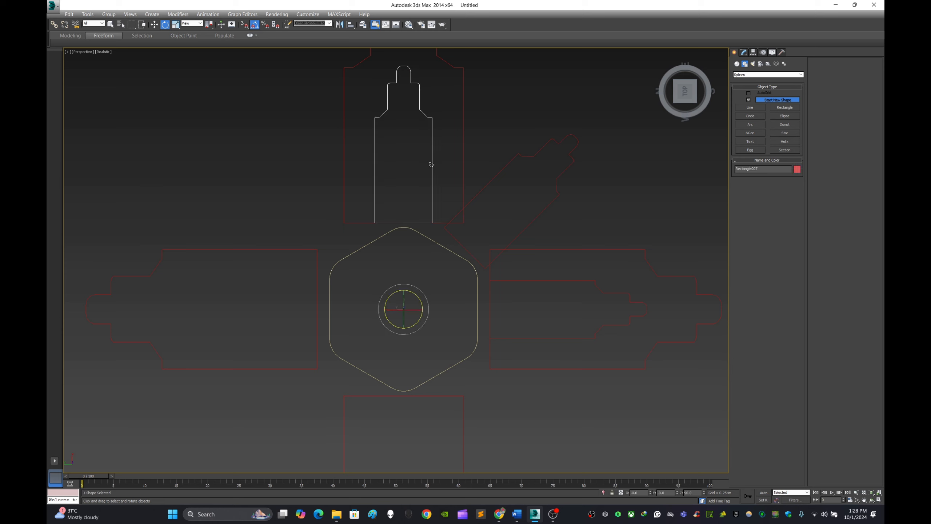
pyautogui.keyDown('shift'); pyautogui.moveTo(415, 294); pyautogui.dragTo(402, 279); pyautogui.keyUp('shift')
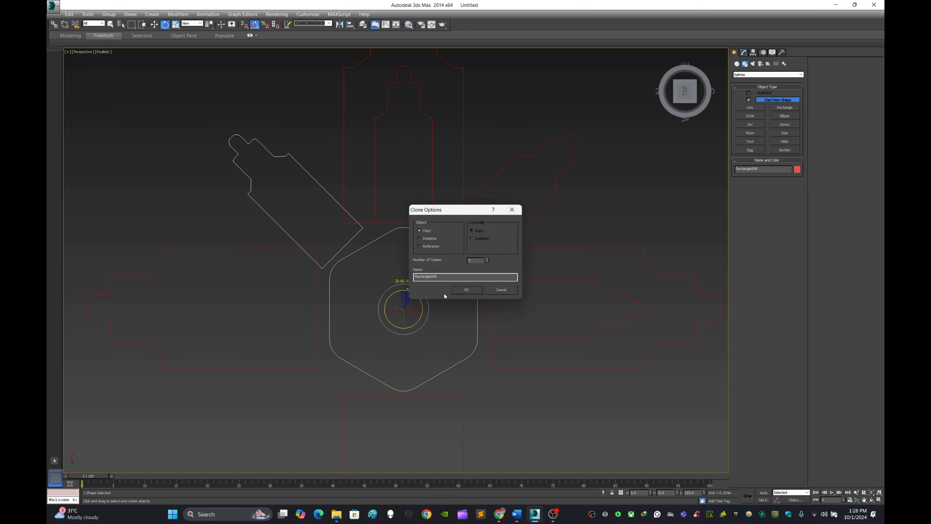
pyautogui.click(467, 290)
# Rotate a copy of the upright small profile 90° about the hexagon's centre into the left large profile.
pyautogui.click(603, 192)
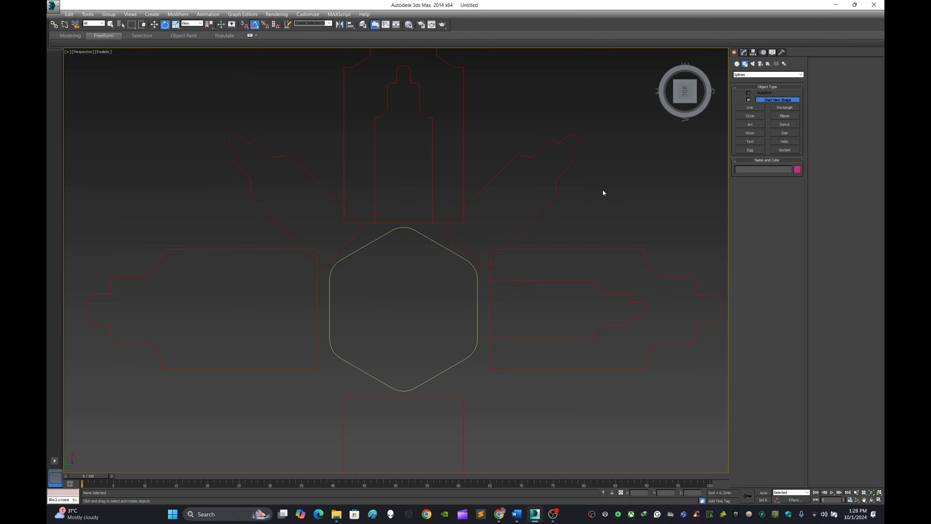
pyautogui.click(432, 168)
pyautogui.keyDown('shift'); pyautogui.moveTo(420, 297); pyautogui.dragTo(413, 266); pyautogui.keyUp('shift')
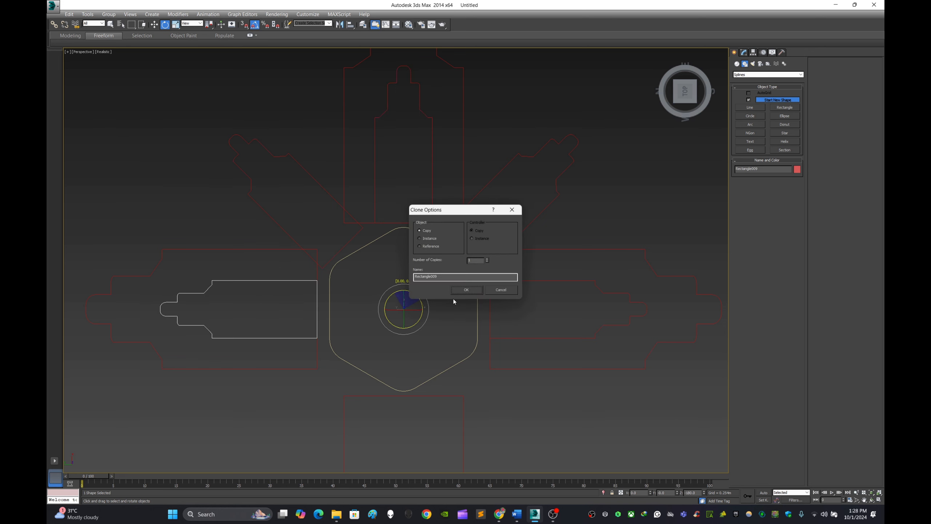
pyautogui.click(465, 291)
# Continue rotating copies of the small profile in 45° increments to fill the lower-left, bottom and lower-right positions.
pyautogui.moveTo(426, 309); pyautogui.dragTo(482, 243, button='middle')
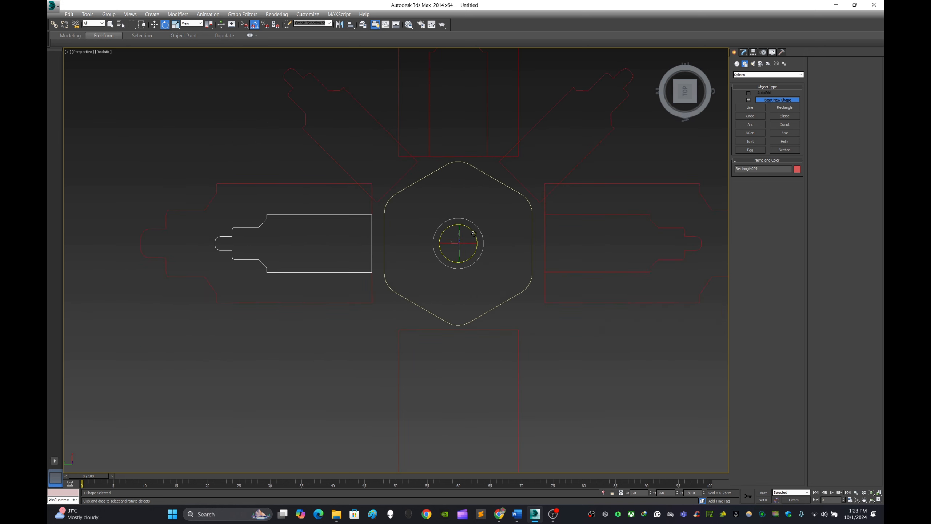
pyautogui.keyDown('shift'); pyautogui.moveTo(474, 235); pyautogui.dragTo(466, 218); pyautogui.keyUp('shift')
pyautogui.click(466, 290)
pyautogui.click(477, 293)
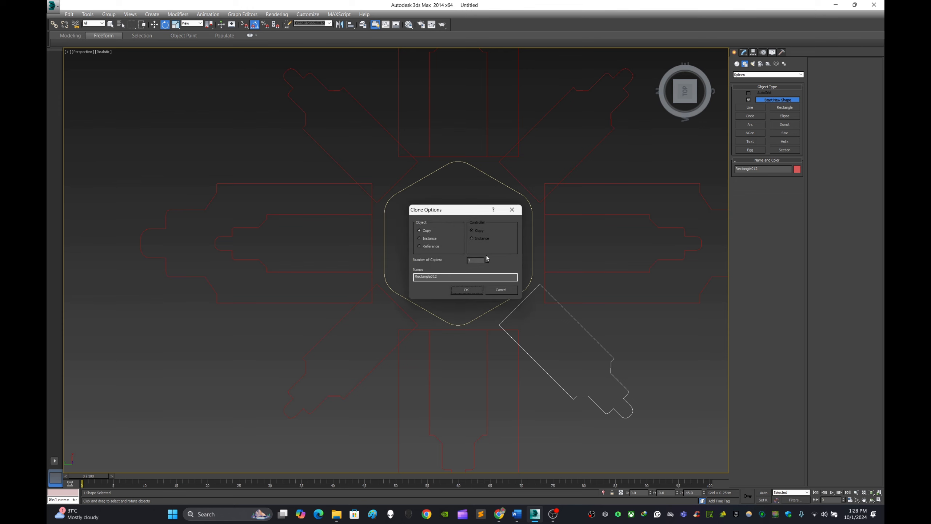
pyautogui.click(476, 290)
pyautogui.click(661, 360)
# Attach the other three diagonal small profiles to the upper-right one so they form a single spline object.
pyautogui.moveTo(661, 360)
pyautogui.mouseDown(button='middle')
pyautogui.moveTo(618, 370)
pyautogui.moveTo(606, 351)
pyautogui.moveTo(628, 314)
pyautogui.moveTo(613, 303)
pyautogui.moveTo(624, 319)
pyautogui.mouseUp(button='middle')
pyautogui.scroll(-3, 610, 364)
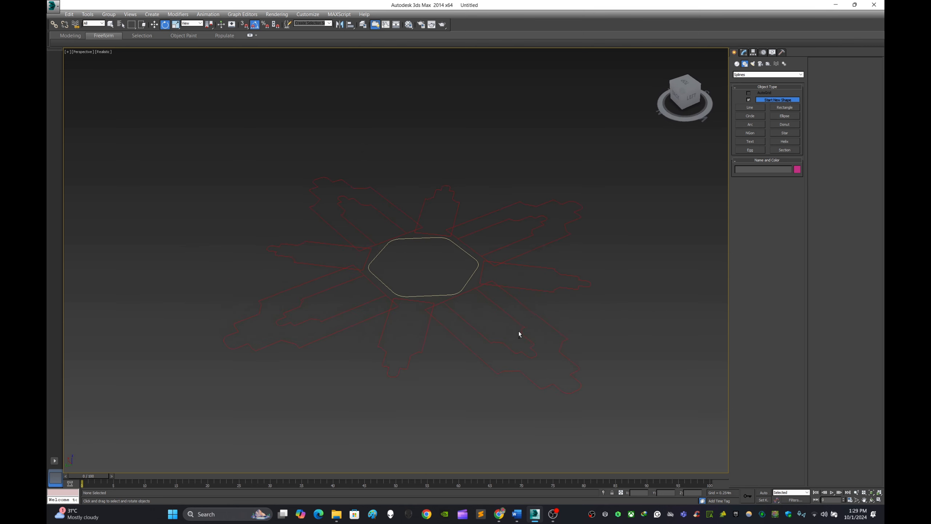
pyautogui.scroll(2, 524, 330)
pyautogui.keyDown('alt'); pyautogui.moveTo(528, 327); pyautogui.dragTo(569, 327, button='middle'); pyautogui.keyUp('alt')
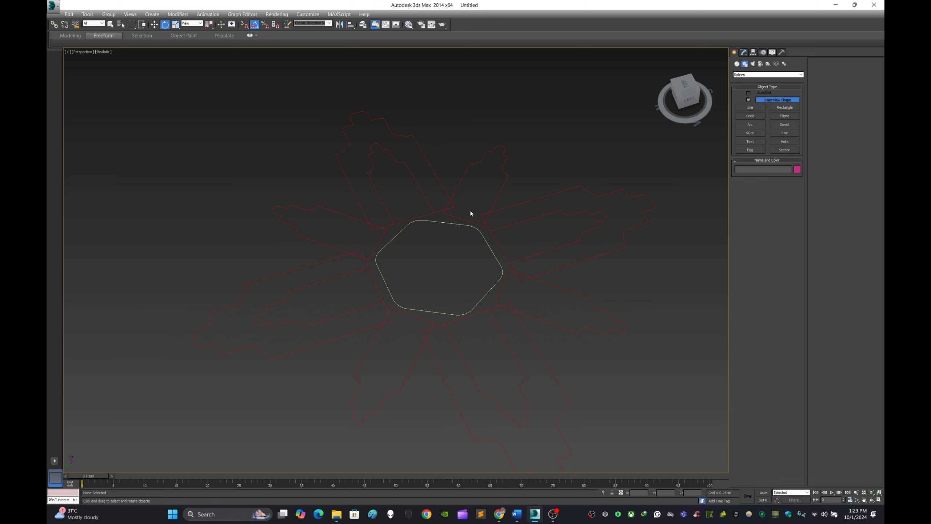
pyautogui.click(469, 221)
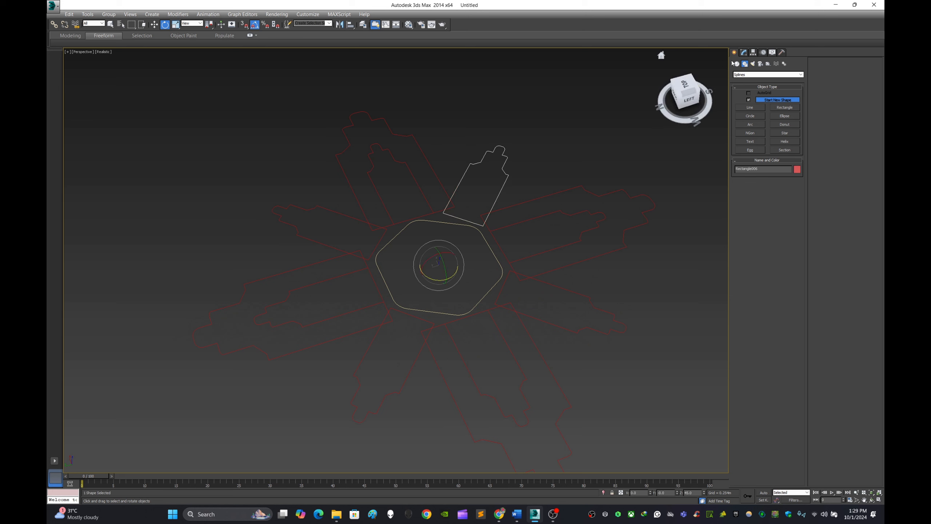
pyautogui.click(743, 52)
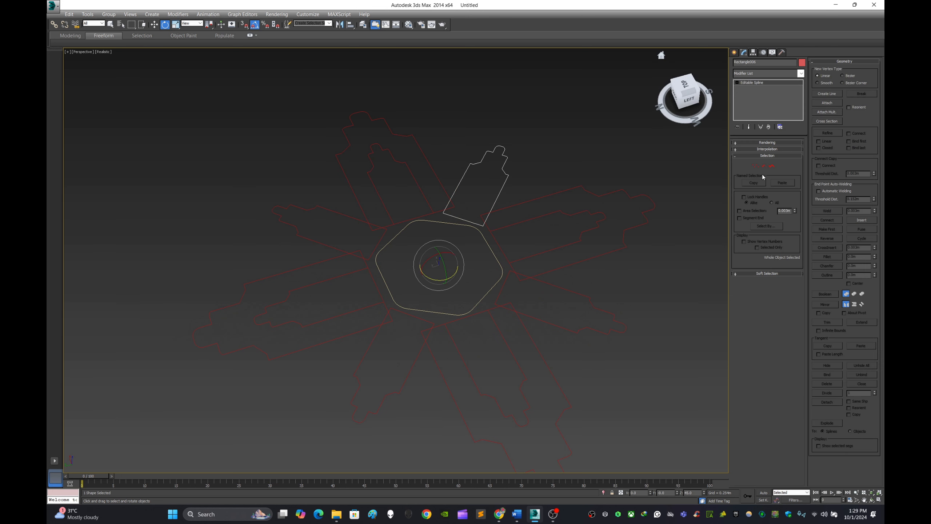
pyautogui.click(827, 103)
pyautogui.click(330, 248)
pyautogui.click(734, 52)
pyautogui.click(631, 259)
pyautogui.click(502, 280)
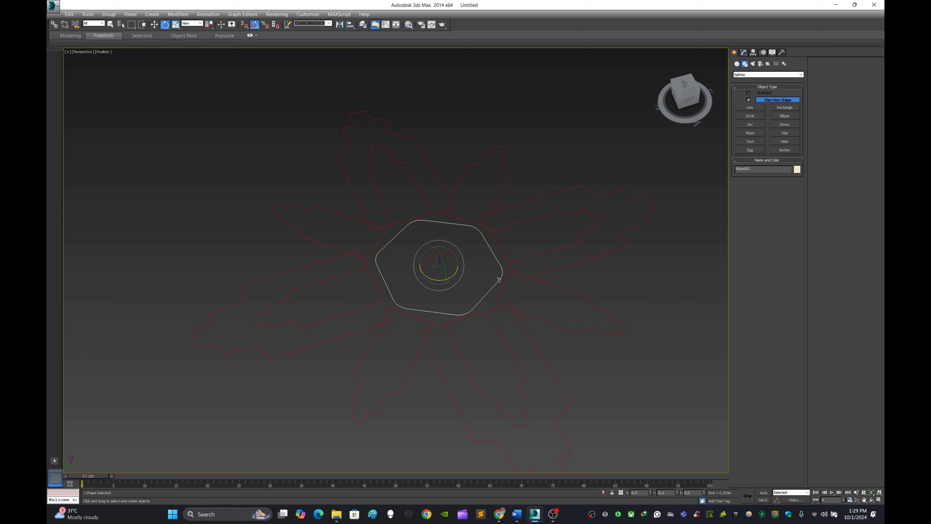
pyautogui.click(744, 53)
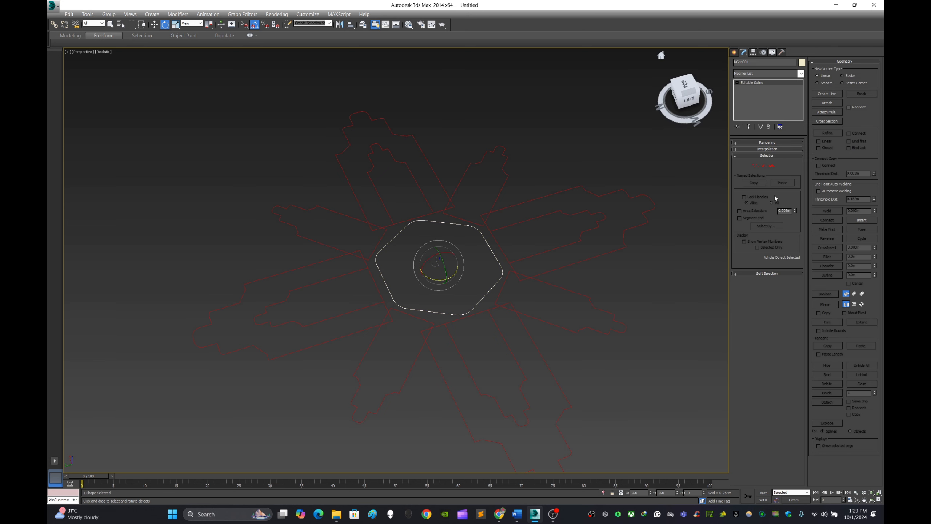
pyautogui.click(837, 103)
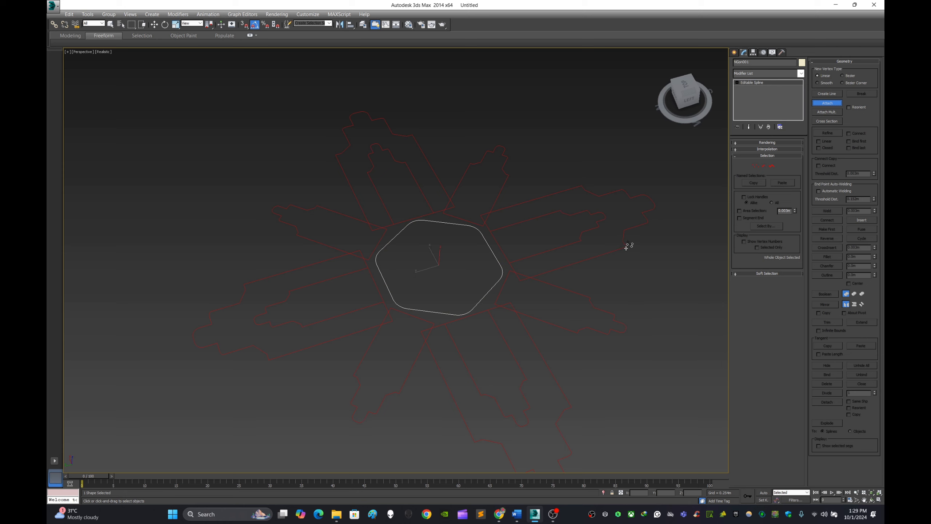
pyautogui.click(735, 53)
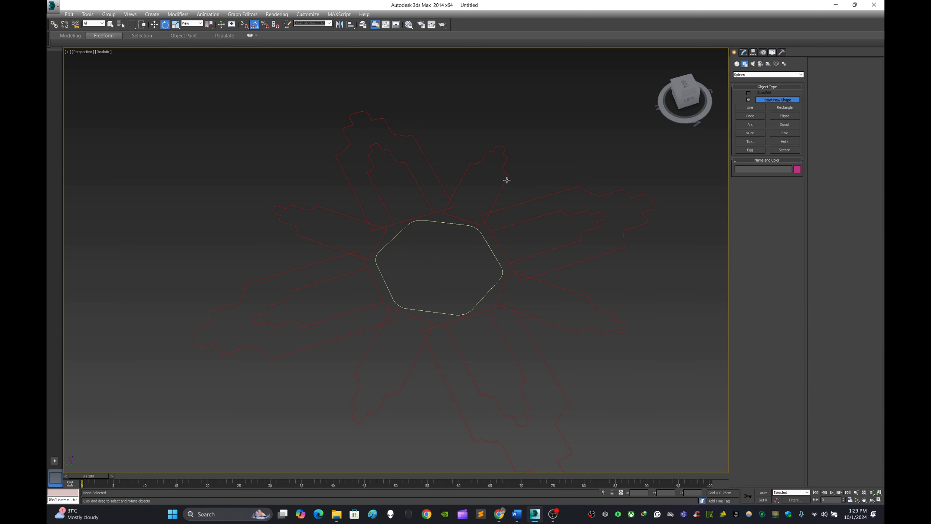
# Attach the four small profiles inside the large ones to the combined diagonal small profiles.
pyautogui.click(744, 53)
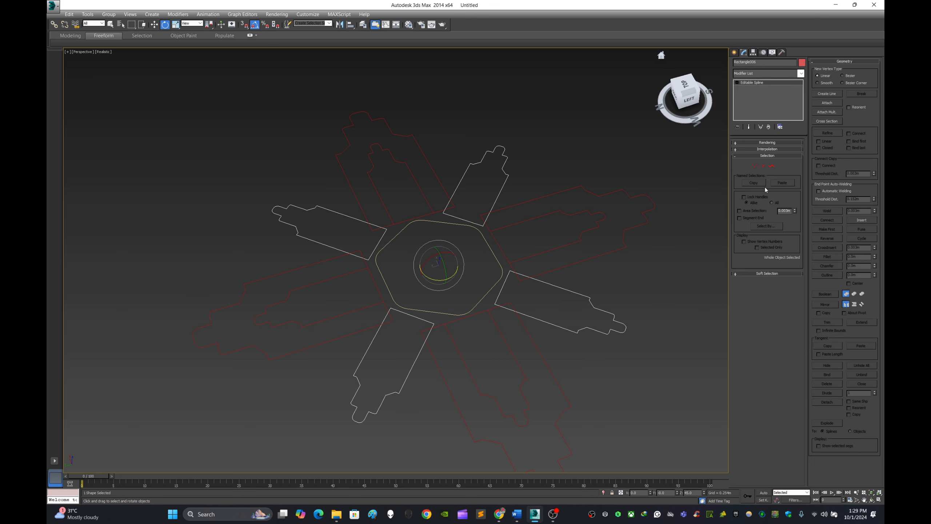
pyautogui.click(829, 103)
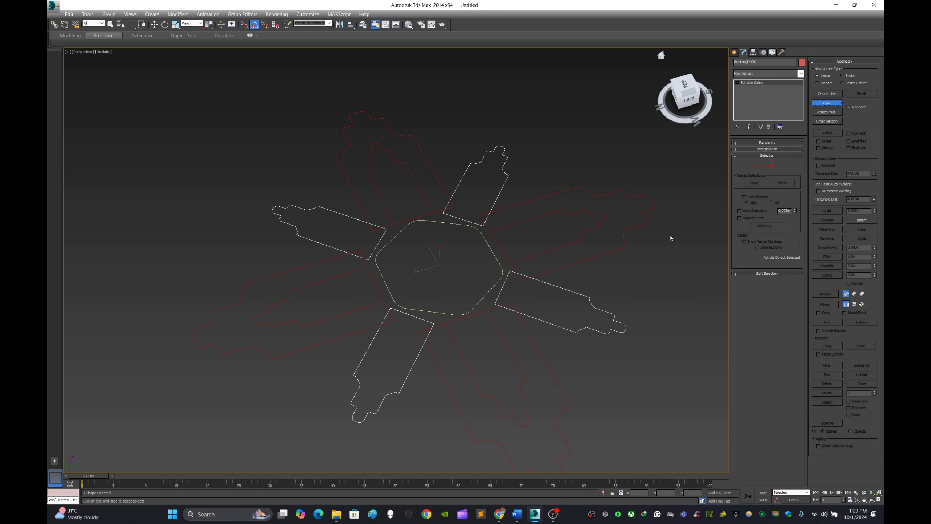
pyautogui.click(583, 231)
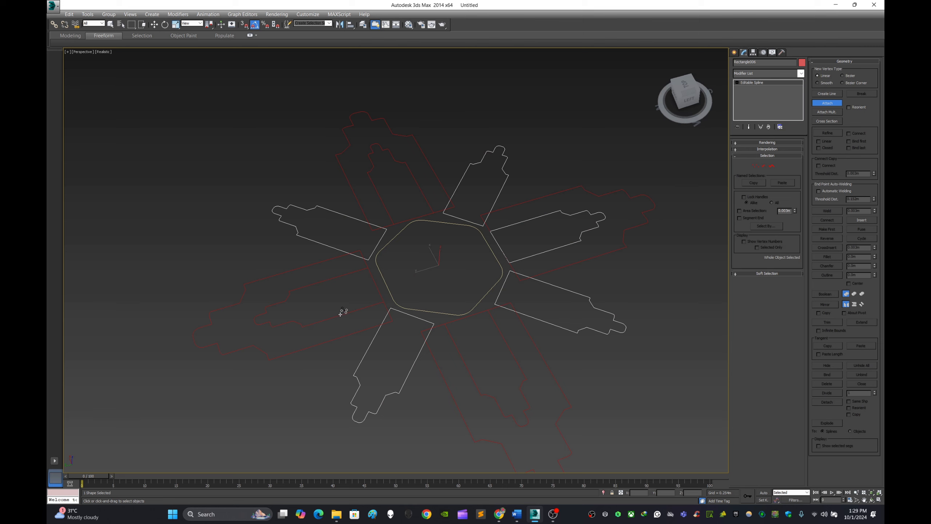
pyautogui.click(355, 310)
pyautogui.click(424, 192)
pyautogui.click(510, 350)
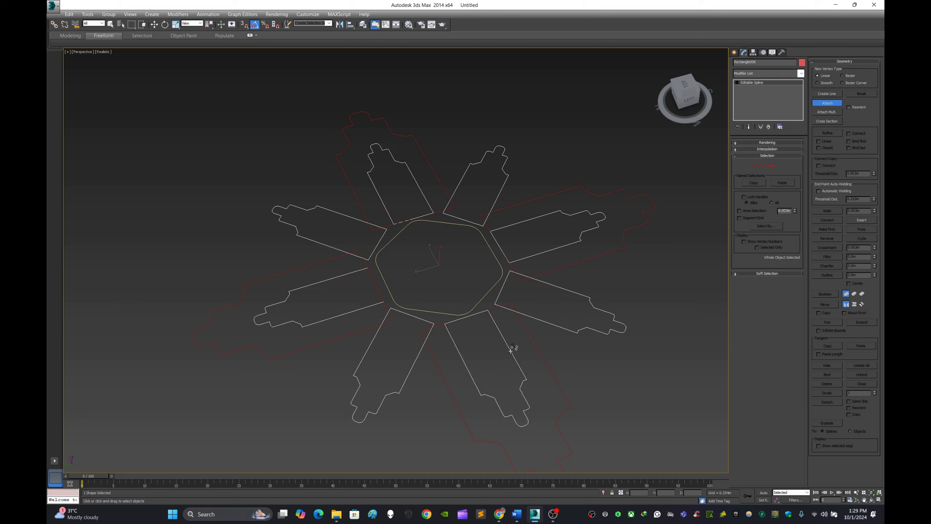
pyautogui.click(734, 53)
pyautogui.click(569, 124)
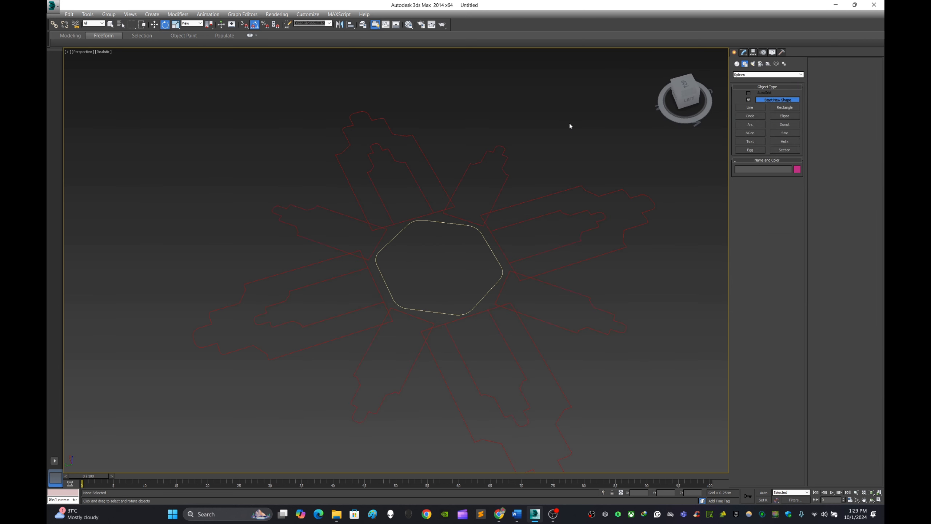
# Attach all four large stepped profiles to the rounded hexagon spline, then deselect the result.
pyautogui.click(620, 192)
pyautogui.click(744, 53)
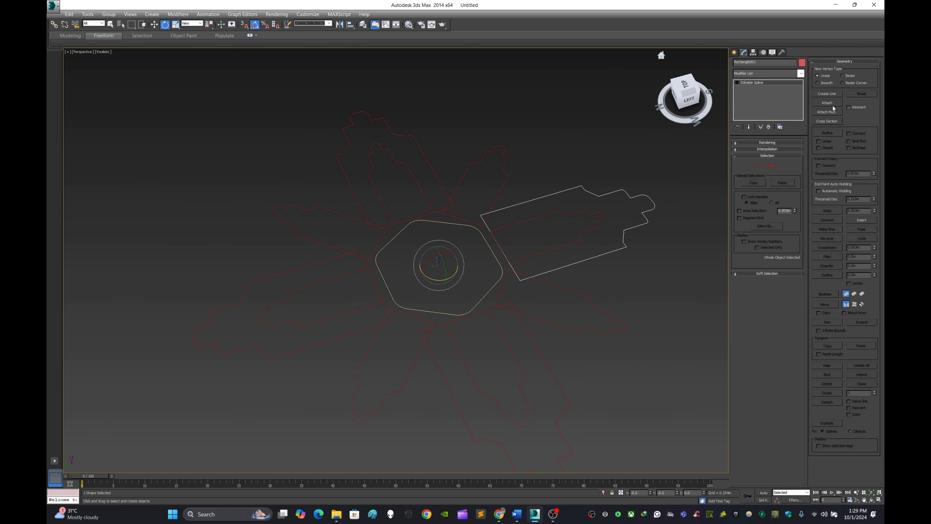
pyautogui.click(506, 291)
pyautogui.click(495, 286)
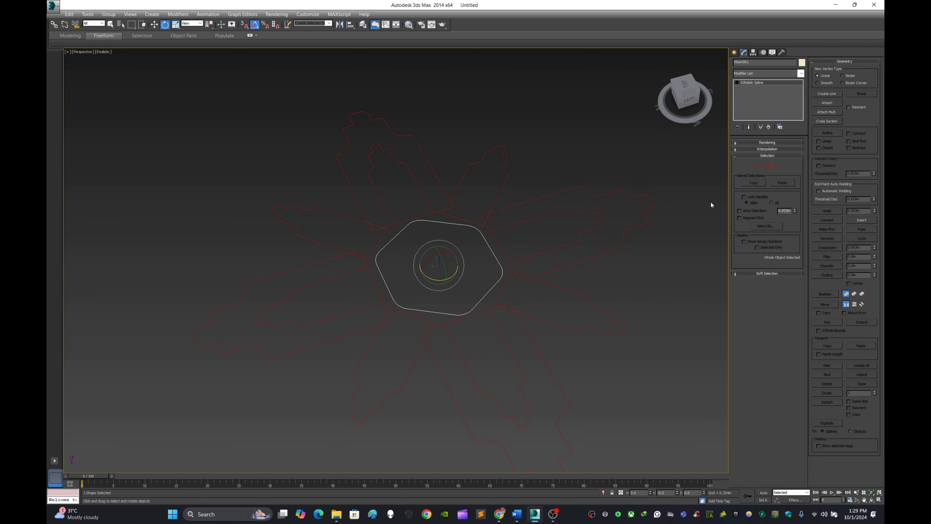
pyautogui.click(828, 103)
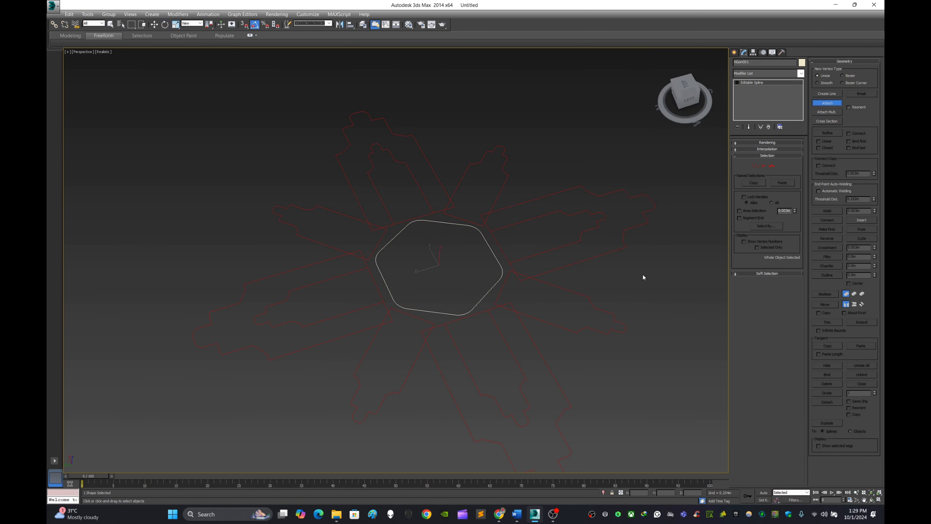
pyautogui.click(625, 248)
pyautogui.click(428, 163)
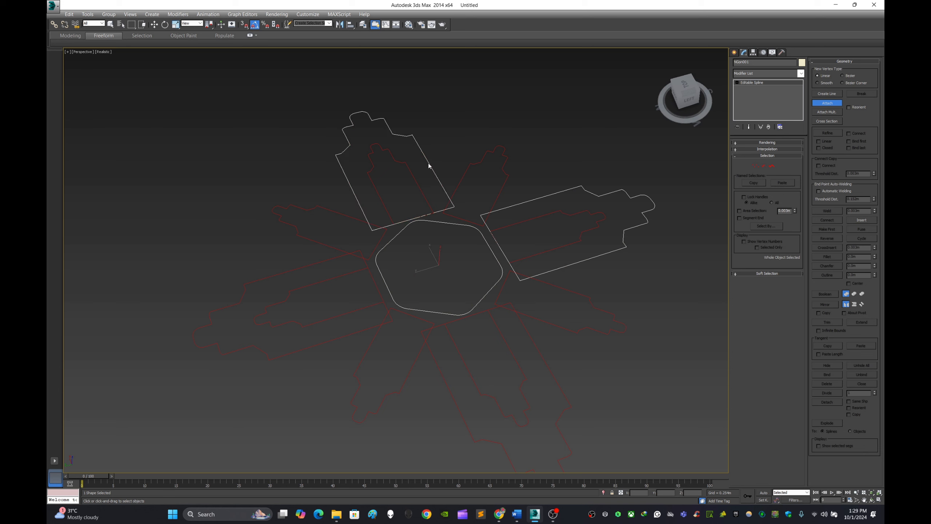
pyautogui.click(301, 267)
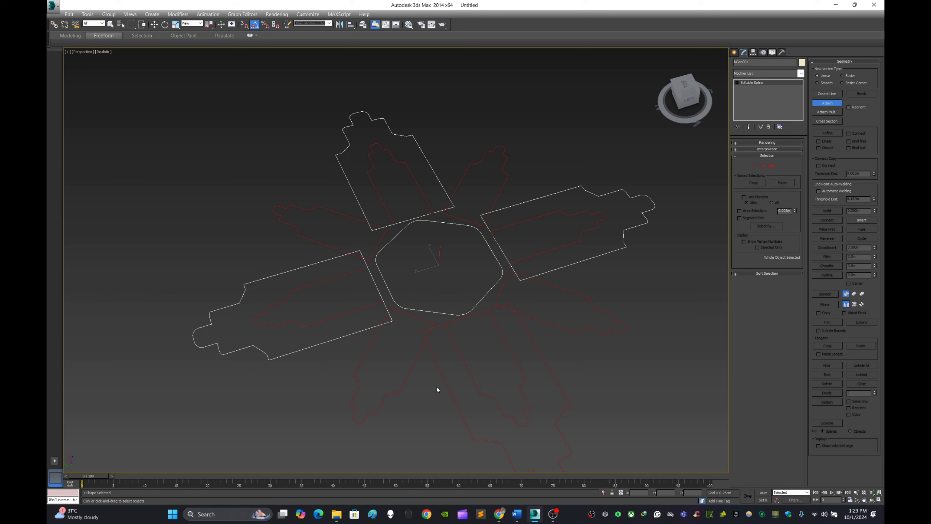
pyautogui.click(445, 381)
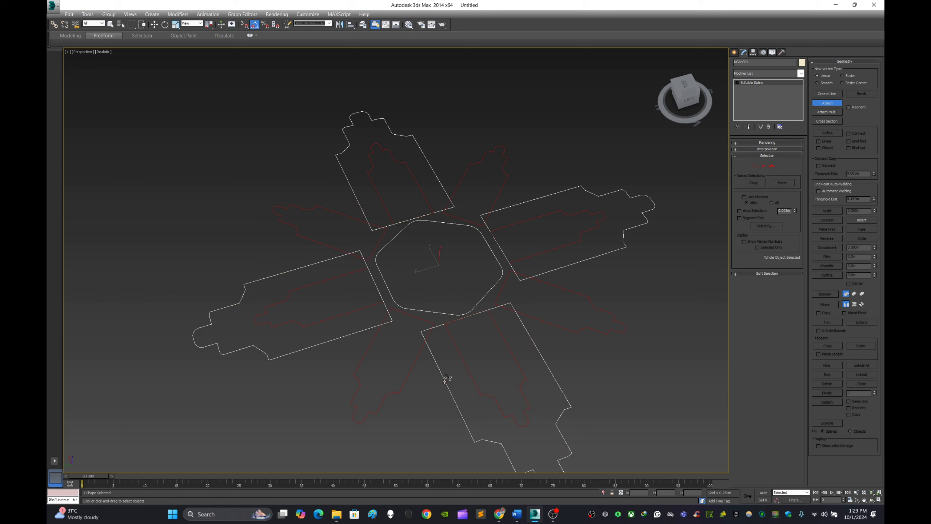
pyautogui.click(735, 52)
pyautogui.press('e')
pyautogui.click(636, 266)
# Extrude the combined spline of large stepped profiles and rounded hexagon by about 0.14 m.
pyautogui.click(623, 248)
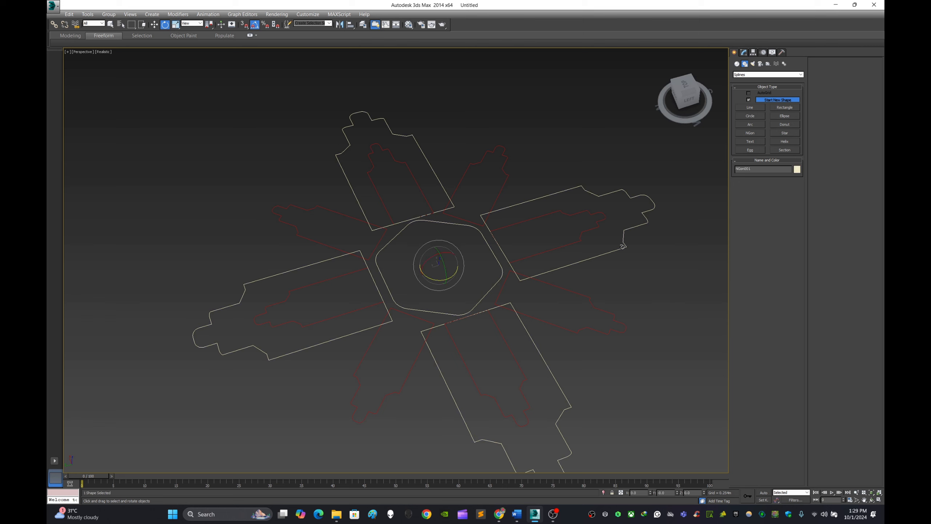
pyautogui.keyDown('alt'); pyautogui.moveTo(634, 251); pyautogui.dragTo(614, 236, button='middle'); pyautogui.keyUp('alt')
pyautogui.click(744, 53)
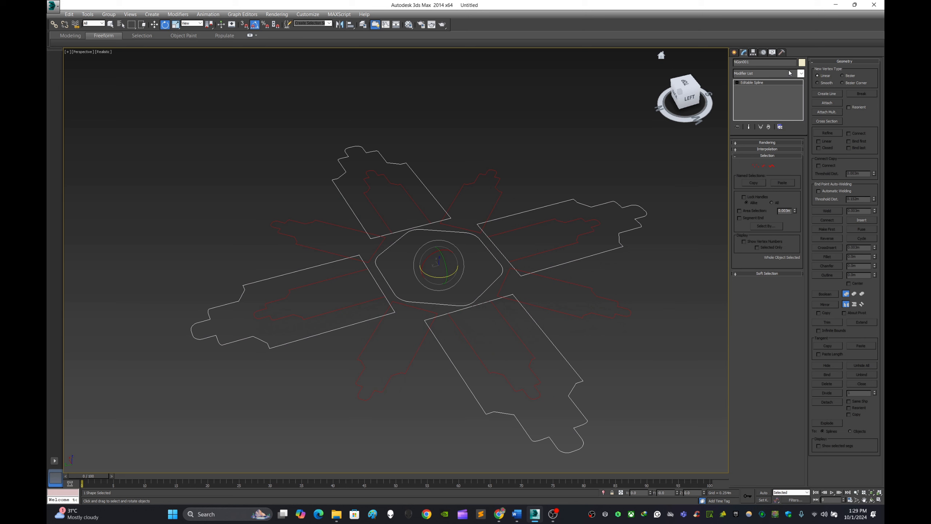
pyautogui.click(801, 74)
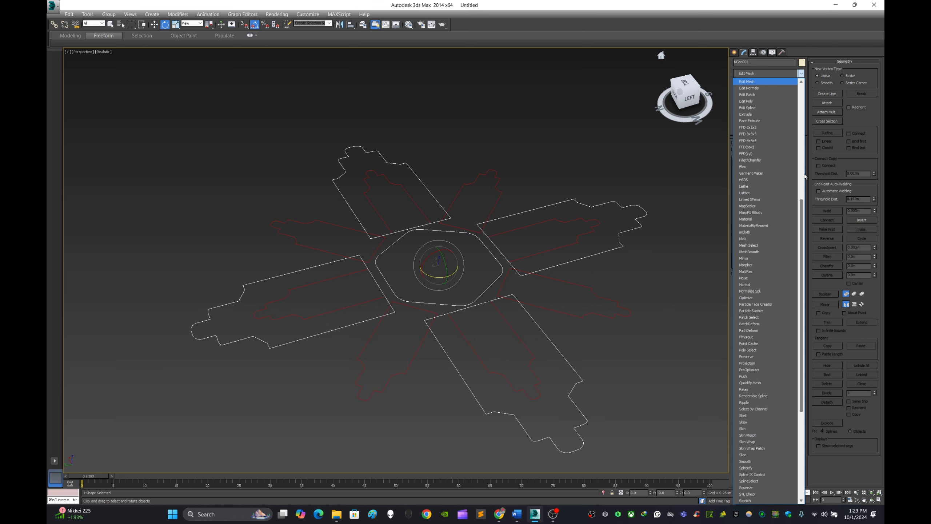
pyautogui.click(776, 115)
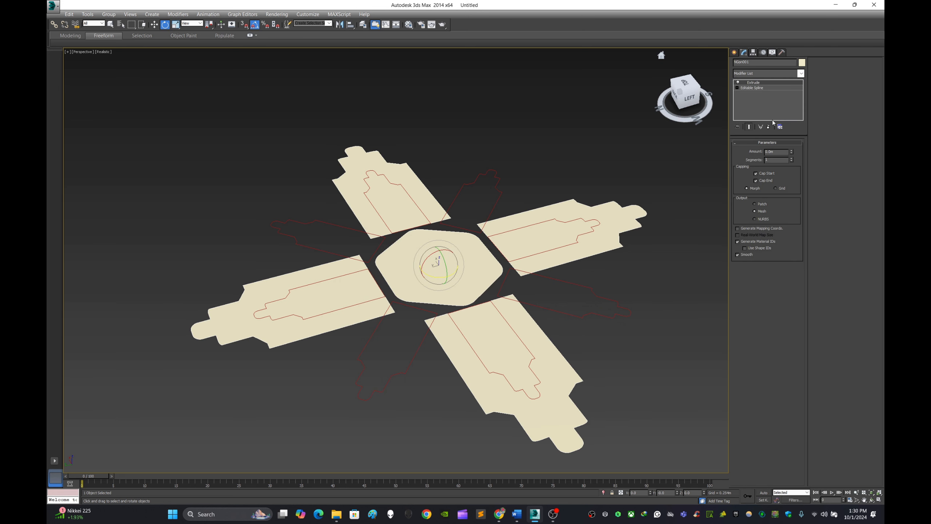
pyautogui.moveTo(791, 154); pyautogui.dragTo(791, 148)
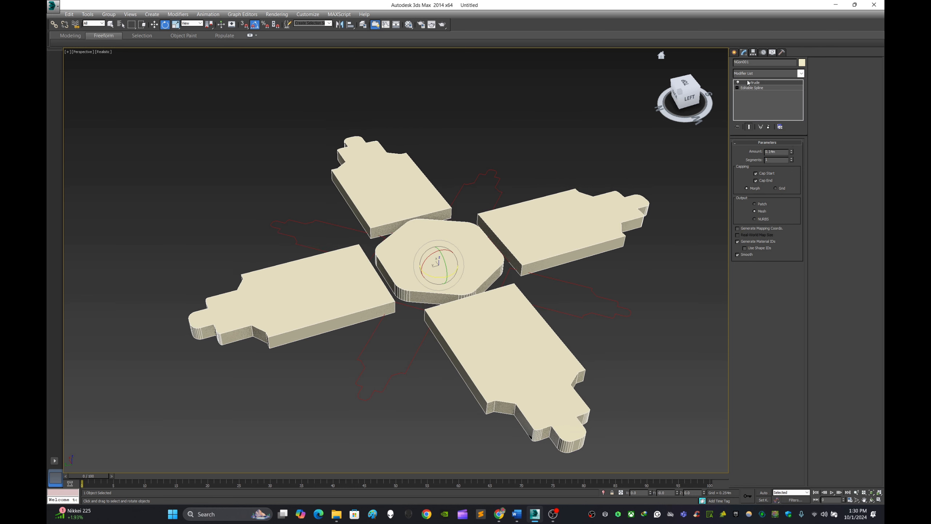
pyautogui.click(734, 52)
# Apply an Extrude modifier to the combined spline of eight small stepped profiles.
pyautogui.click(529, 164)
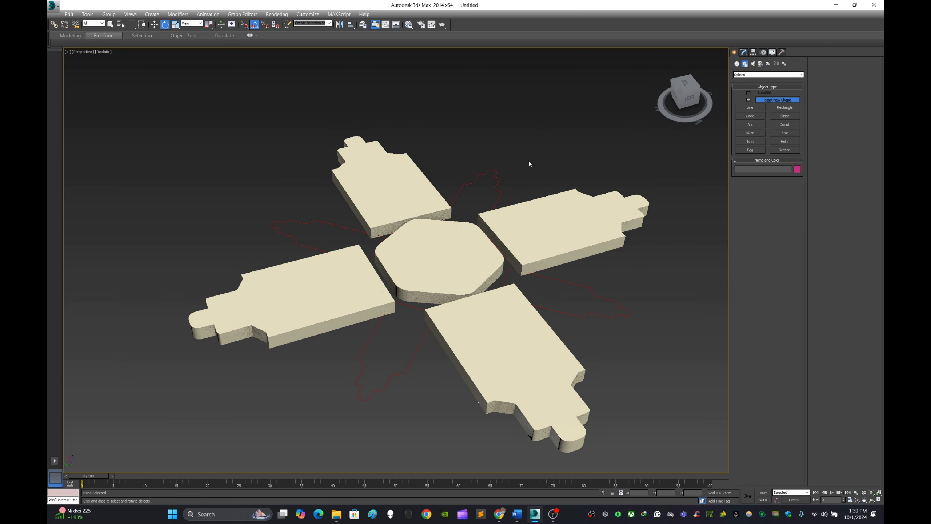
pyautogui.click(498, 187)
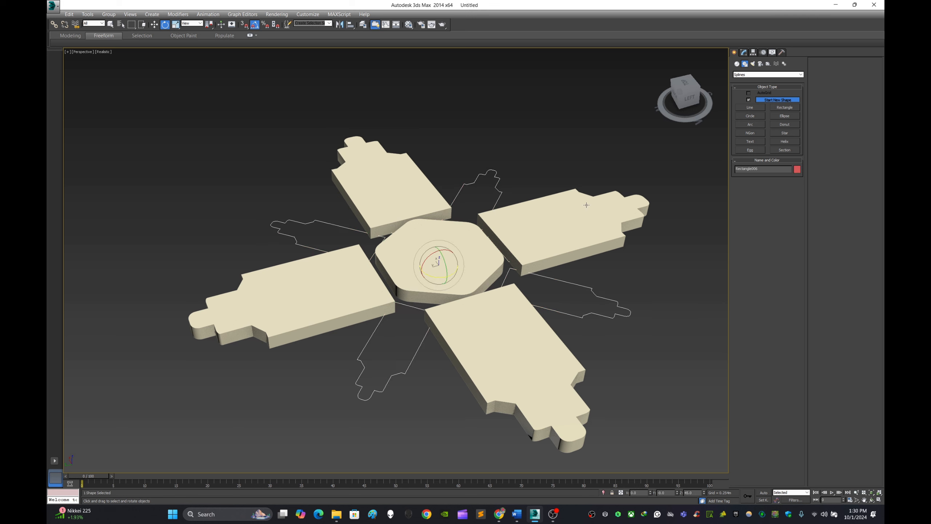
pyautogui.click(743, 53)
pyautogui.click(778, 73)
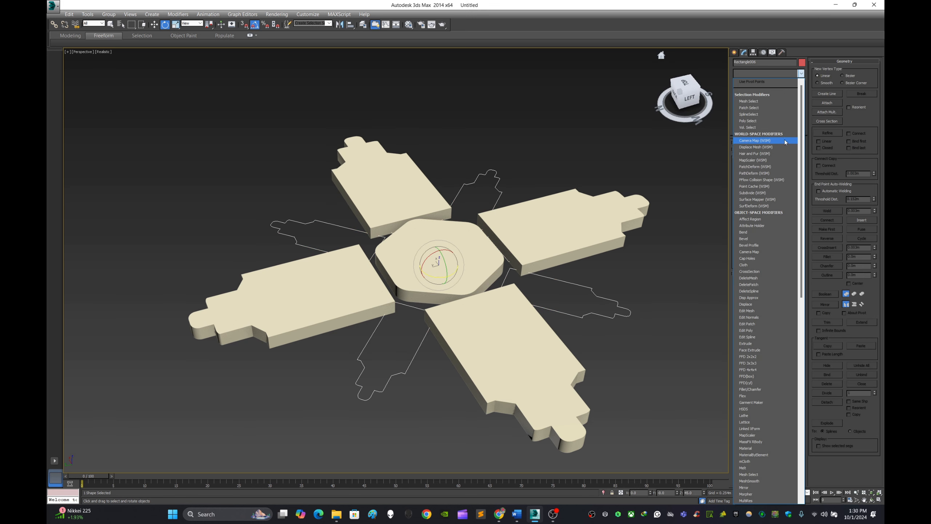
pyautogui.scroll(-10, 784, 142)
pyautogui.click(781, 117)
pyautogui.click(735, 52)
# Raise the extruded small profiles vertically so they sit above the large profiles.
pyautogui.press('w')
pyautogui.keyDown('alt'); pyautogui.moveTo(445, 287); pyautogui.dragTo(445, 276, button='middle'); pyautogui.keyUp('alt')
pyautogui.moveTo(441, 253); pyautogui.dragTo(441, 241)
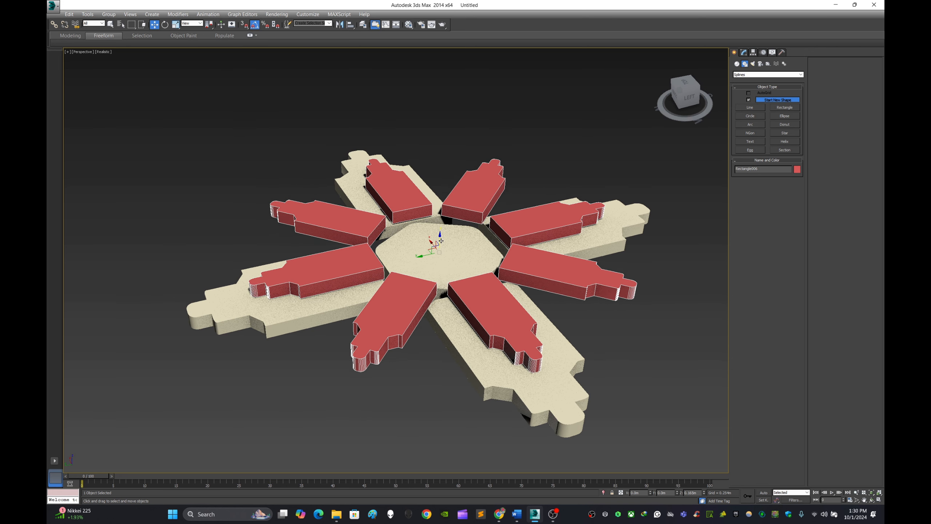
pyautogui.keyDown('alt'); pyautogui.moveTo(468, 255); pyautogui.dragTo(482, 237, button='middle'); pyautogui.keyUp('alt')
pyautogui.scroll(6, 452, 301)
pyautogui.click(439, 382)
# In the Front view, lower the extruded small profiles until their underside meets the top face of the large profiles.
pyautogui.press('f')
pyautogui.scroll(-4, 411, 250)
pyautogui.click(402, 241)
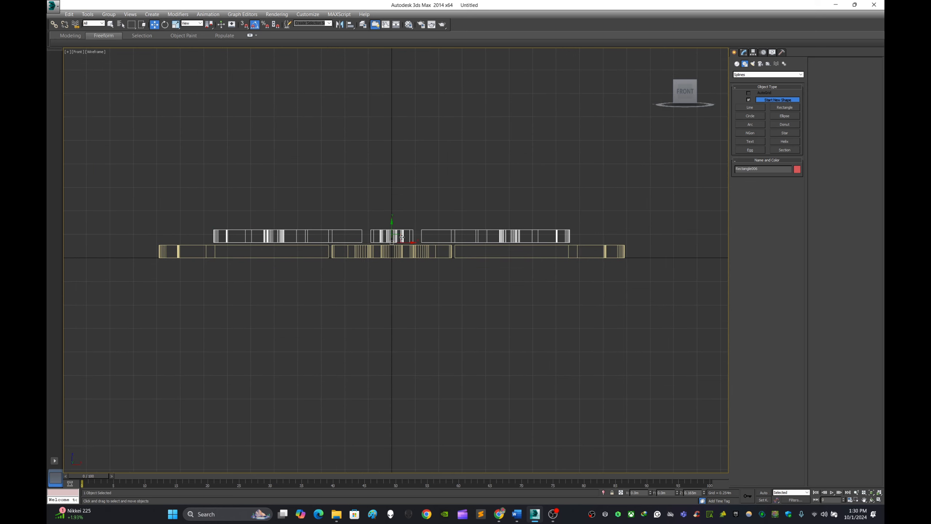
pyautogui.scroll(5, 392, 245)
pyautogui.scroll(5, 393, 245)
pyautogui.moveTo(389, 204); pyautogui.dragTo(374, 265)
pyautogui.scroll(8, 393, 231)
pyautogui.scroll(10, 373, 235)
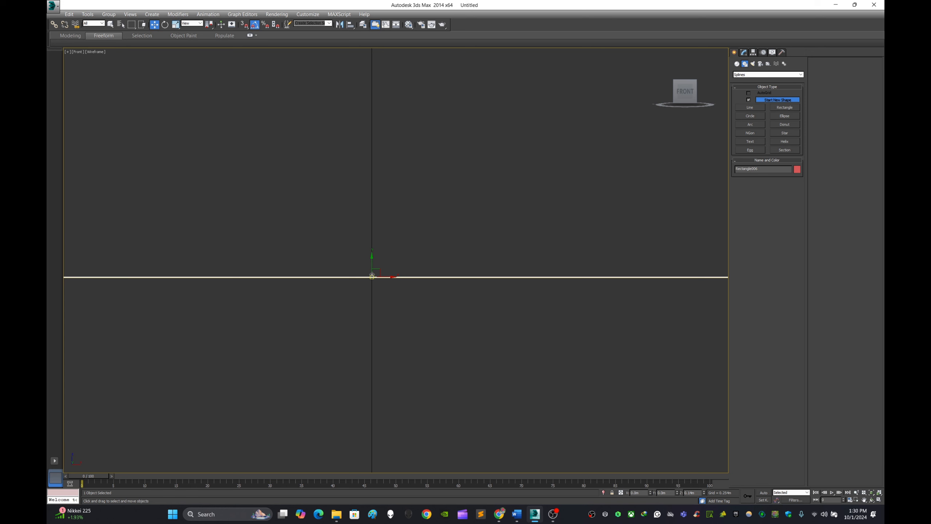
pyautogui.scroll(-15, 371, 268)
pyautogui.click(439, 369)
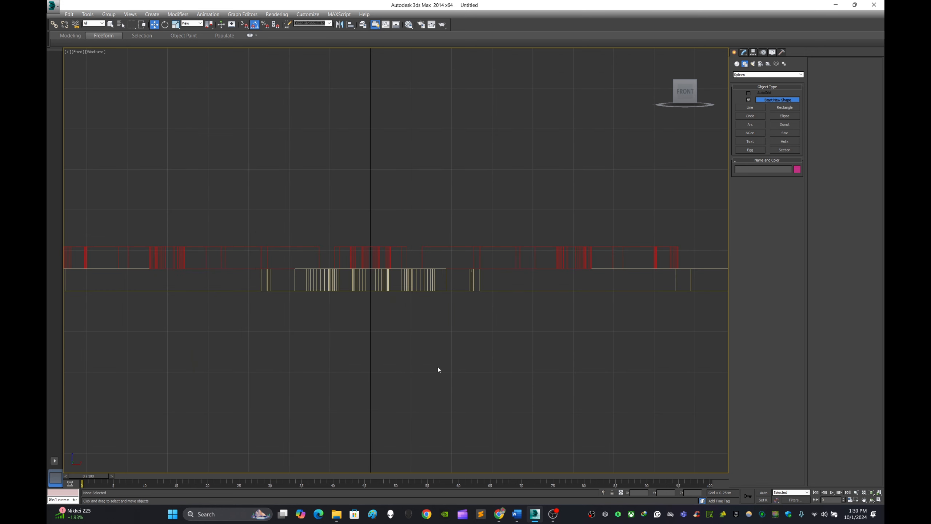
pyautogui.scroll(-5, 438, 369)
# Examine the stacked small and large profiles in the Perspective view from low and overhead angles.
pyautogui.click(879, 500)
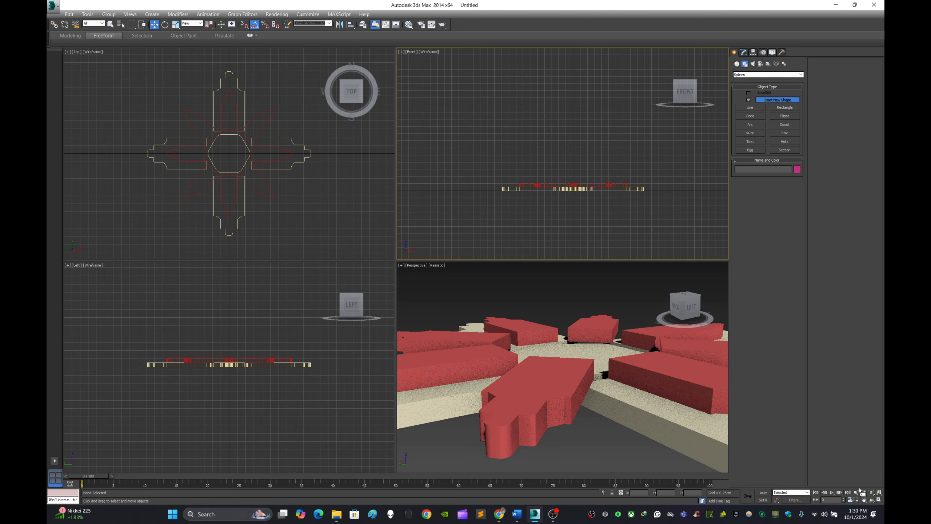
pyautogui.click(879, 500)
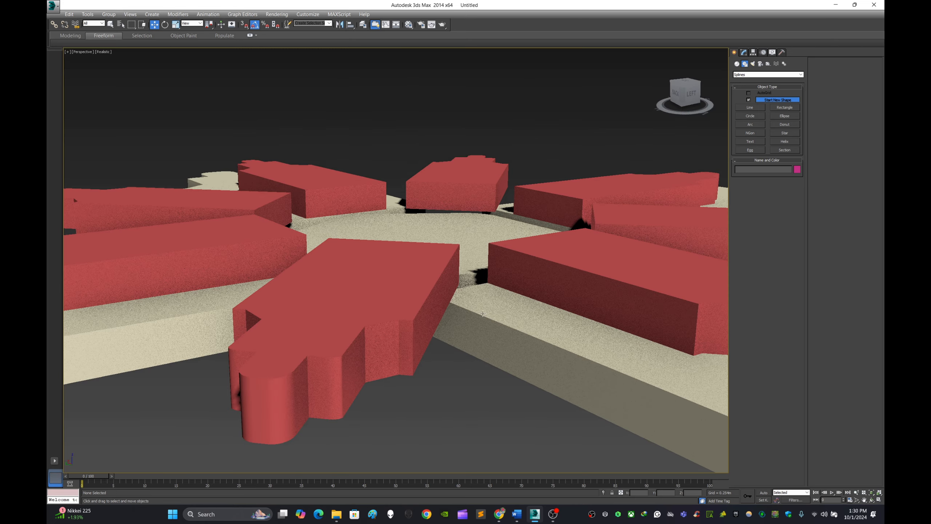
pyautogui.scroll(-5, 540, 294)
pyautogui.moveTo(540, 294); pyautogui.dragTo(604, 244, button='middle')
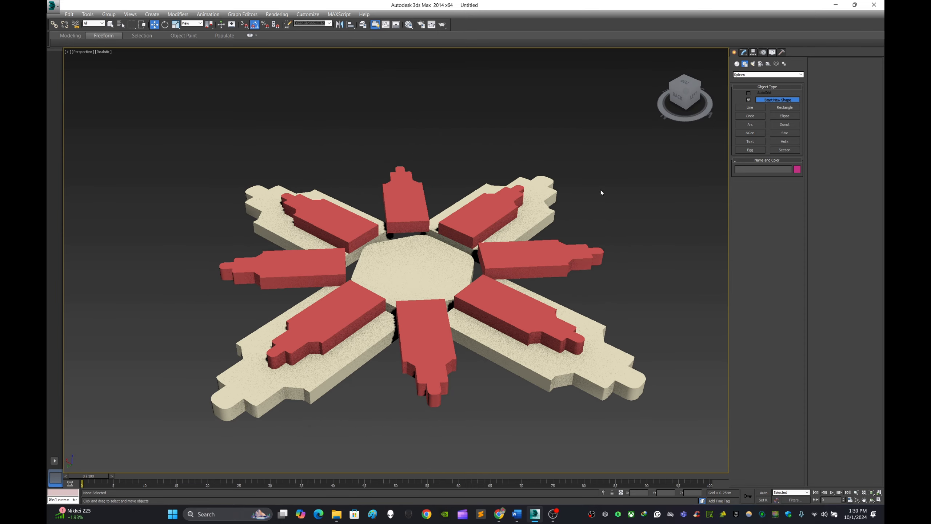
pyautogui.moveTo(355, 361); pyautogui.dragTo(356, 361)
pyautogui.keyDown('alt'); pyautogui.moveTo(504, 332); pyautogui.dragTo(515, 334, button='middle'); pyautogui.keyUp('alt')
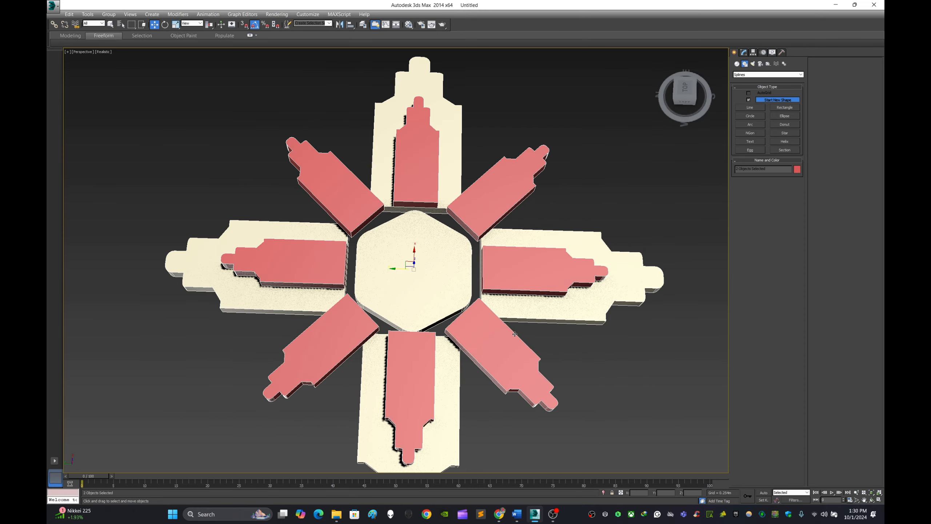
pyautogui.keyDown('alt'); pyautogui.moveTo(583, 255); pyautogui.dragTo(551, 265, button='middle'); pyautogui.keyUp('alt')
pyautogui.keyDown('alt'); pyautogui.moveTo(551, 265); pyautogui.dragTo(599, 141, button='middle'); pyautogui.keyUp('alt')
pyautogui.click(598, 144)
pyautogui.keyDown('alt'); pyautogui.moveTo(591, 173); pyautogui.dragTo(576, 191, button='middle'); pyautogui.keyUp('alt')
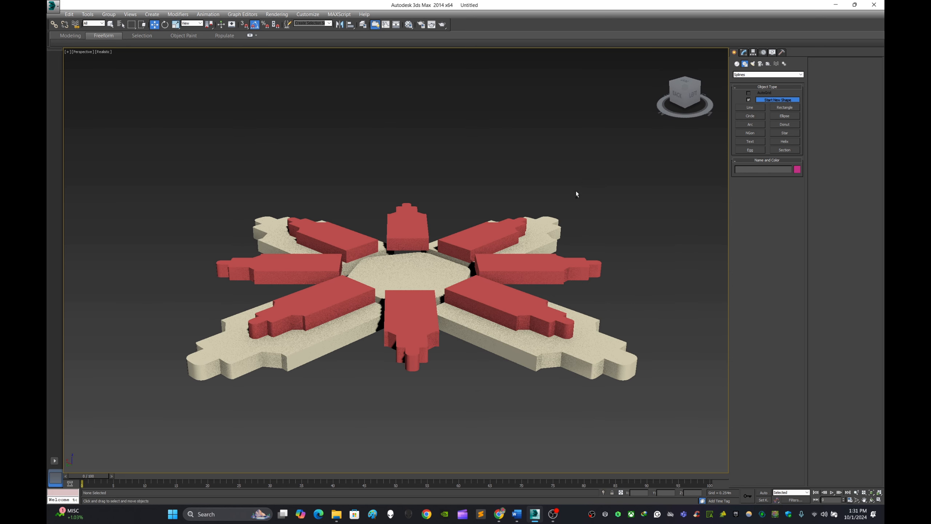
# Clone the extruded small profiles straight down below the large profiles as one independent copy.
pyautogui.click(499, 302)
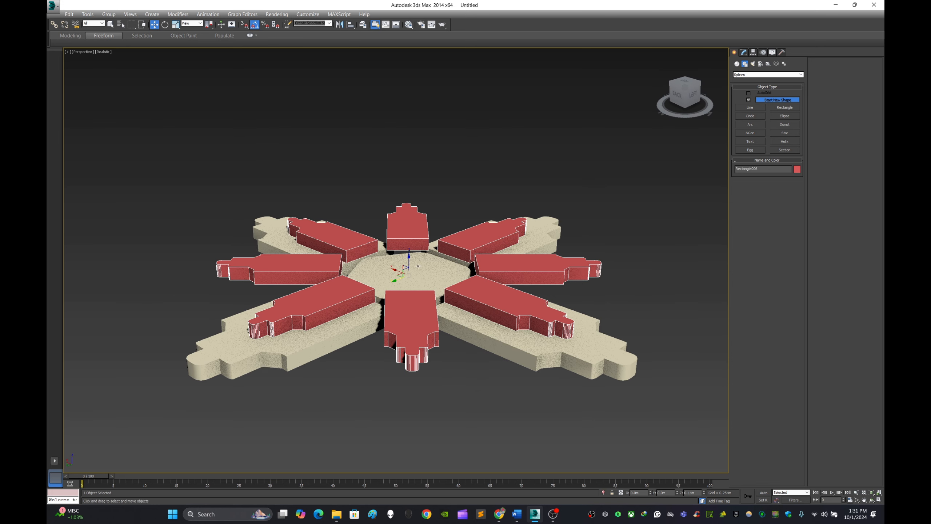
pyautogui.keyDown('shift'); pyautogui.moveTo(418, 265); pyautogui.dragTo(417, 306); pyautogui.keyUp('shift')
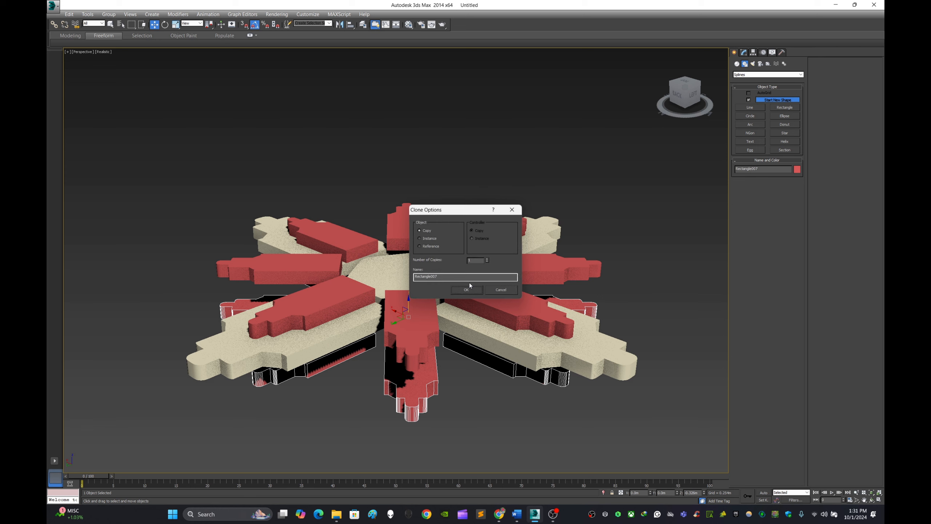
pyautogui.click(475, 292)
# Raise the copied small profiles up against the underside of the large profiles, then deselect them.
pyautogui.keyDown('alt'); pyautogui.moveTo(429, 332); pyautogui.dragTo(421, 296, button='middle'); pyautogui.keyUp('alt')
pyautogui.scroll(5, 420, 297)
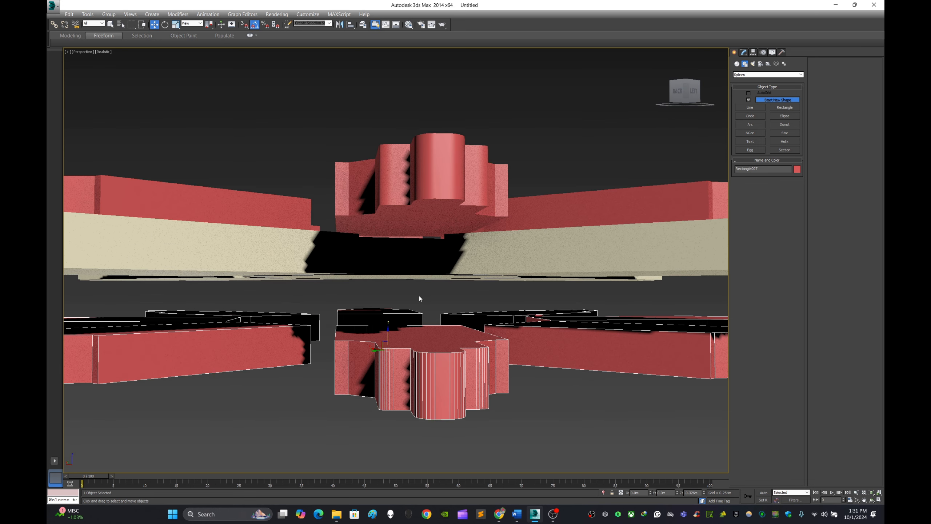
pyautogui.moveTo(388, 334); pyautogui.dragTo(389, 290)
pyautogui.click(517, 371)
pyautogui.scroll(-6, 476, 315)
pyautogui.keyDown('alt'); pyautogui.moveTo(477, 278); pyautogui.dragTo(477, 340, button='middle'); pyautogui.keyUp('alt')
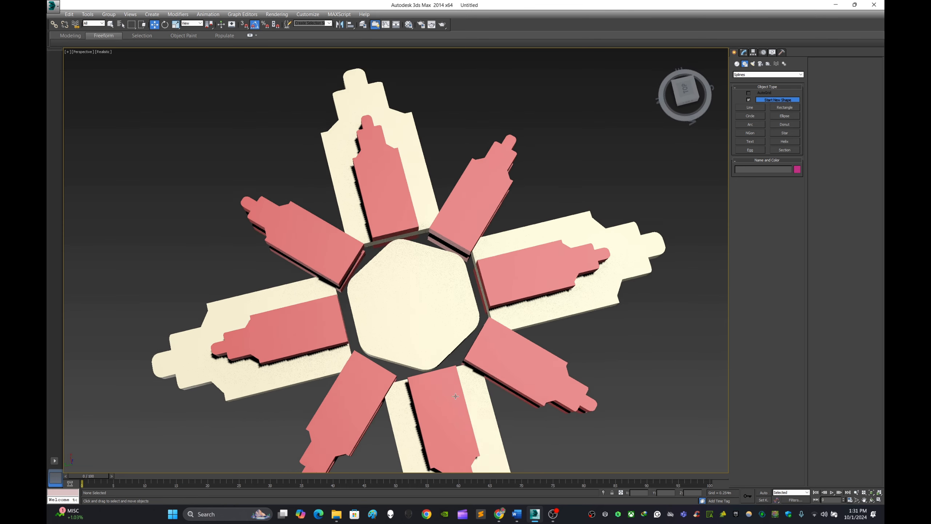
# Group all the stacked extruded objects together, keeping the default group name.
pyautogui.scroll(-3, 476, 340)
pyautogui.moveTo(537, 307); pyautogui.dragTo(550, 256, button='middle')
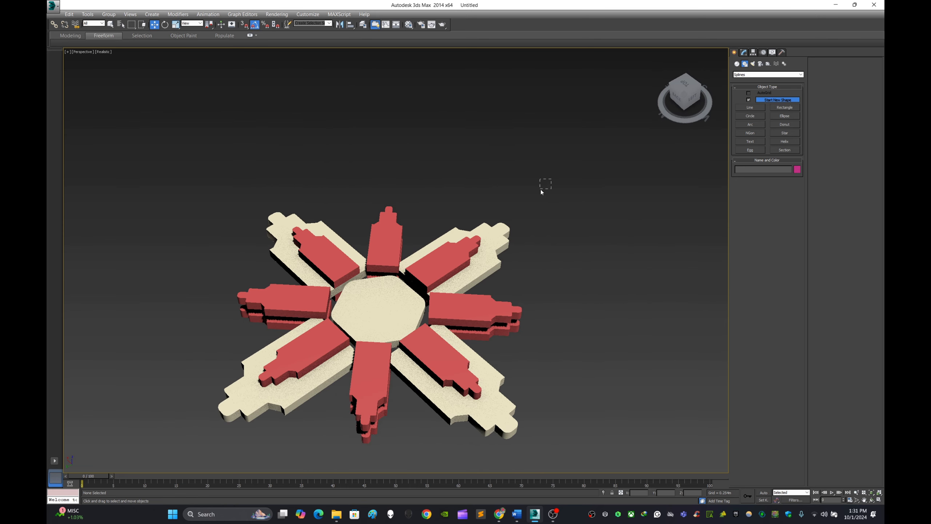
pyautogui.moveTo(260, 419); pyautogui.dragTo(260, 418)
pyautogui.click(745, 53)
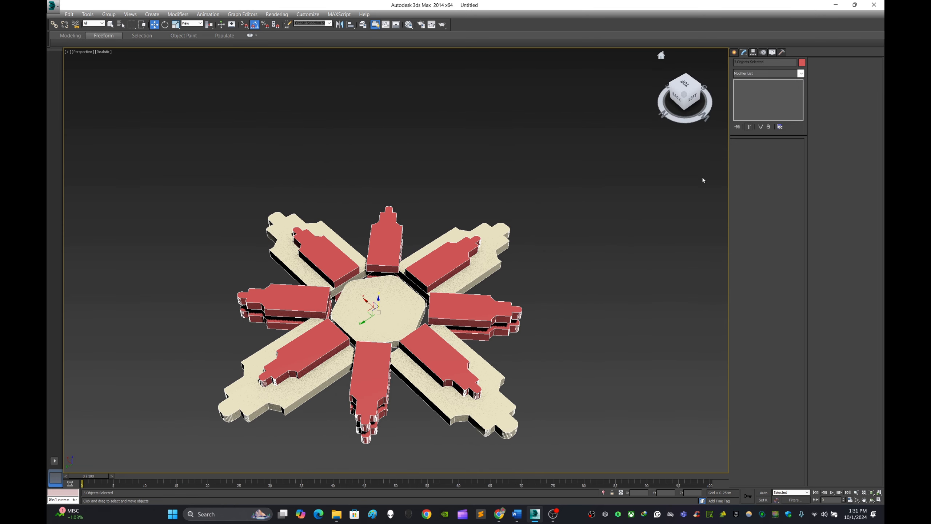
pyautogui.click(572, 244)
pyautogui.keyDown('alt'); pyautogui.moveTo(427, 320); pyautogui.dragTo(370, 361, button='middle'); pyautogui.keyUp('alt')
pyautogui.moveTo(550, 433); pyautogui.dragTo(235, 132)
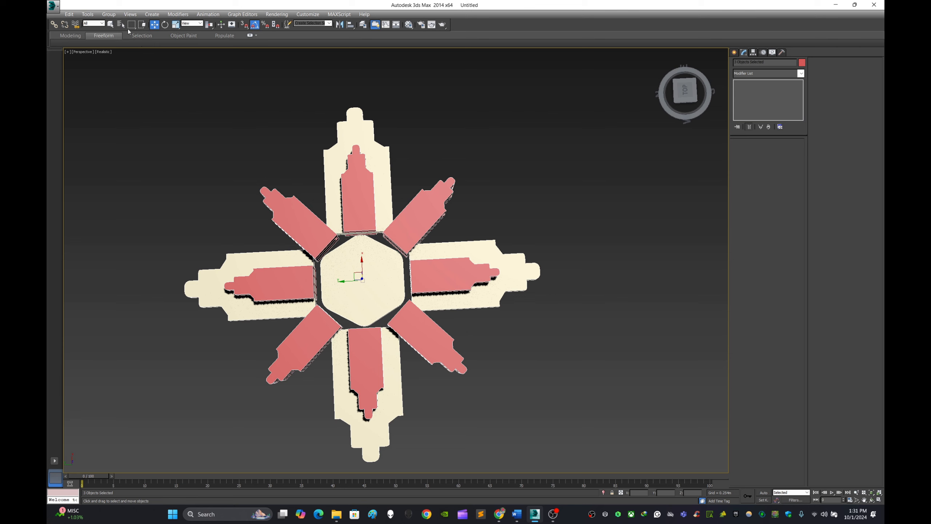
pyautogui.click(109, 14)
pyautogui.click(119, 25)
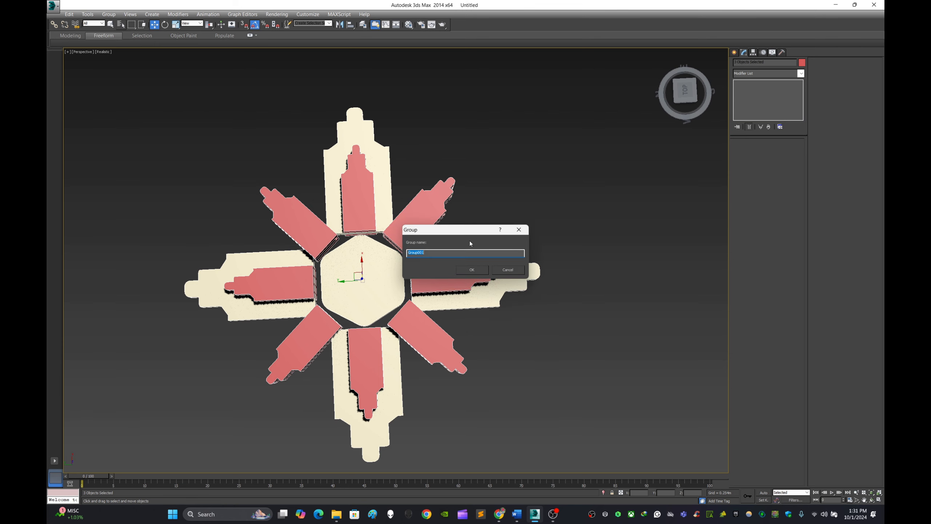
pyautogui.click(477, 269)
pyautogui.click(678, 98)
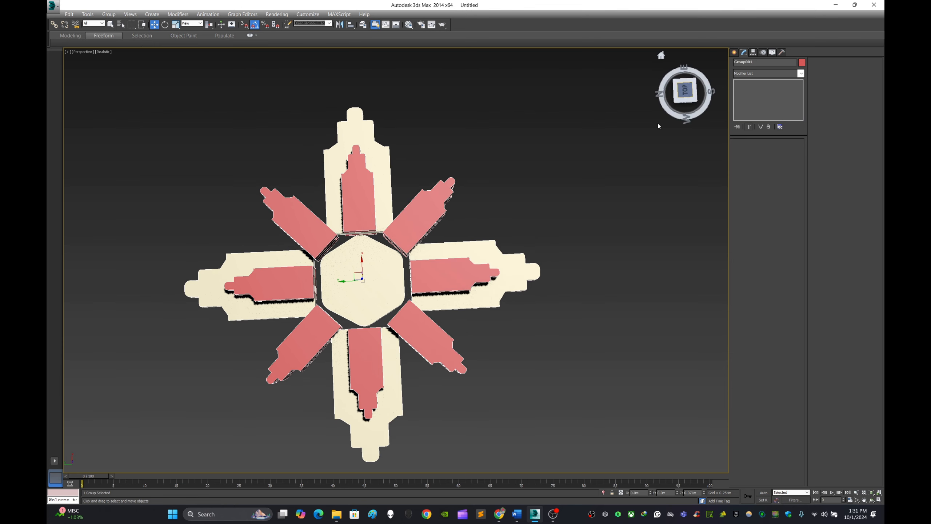
# Place a copy of the grouped ornament beside the original, then delete the copy.
pyautogui.click(597, 243)
pyautogui.moveTo(597, 244)
pyautogui.keyDown('alt'); pyautogui.mouseDown(button='middle')
pyautogui.moveTo(603, 183)
pyautogui.moveTo(602, 224)
pyautogui.mouseUp(button='middle'); pyautogui.keyUp('alt')
pyautogui.click(361, 264)
pyautogui.keyDown('shift'); pyautogui.moveTo(341, 265); pyautogui.dragTo(503, 264); pyautogui.keyUp('shift')
pyautogui.click(459, 289)
pyautogui.moveTo(528, 273)
pyautogui.keyDown('alt'); pyautogui.mouseDown(button='middle')
pyautogui.moveTo(480, 258)
pyautogui.moveTo(547, 258)
pyautogui.mouseUp(button='middle'); pyautogui.keyUp('alt')
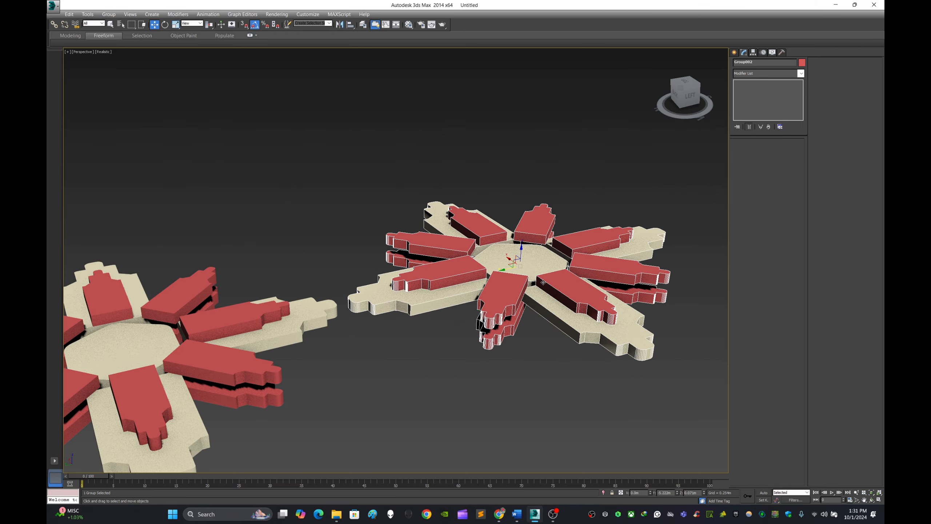
pyautogui.press('Delete')
# Ungroup the remaining ornament into its separate extruded objects.
pyautogui.moveTo(486, 312); pyautogui.dragTo(585, 255, button='middle')
pyautogui.click(390, 248)
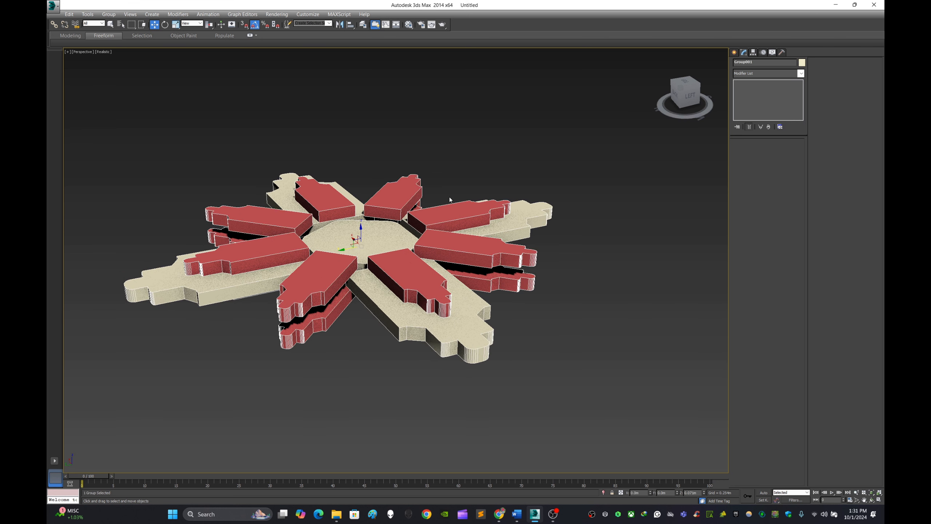
pyautogui.click(734, 53)
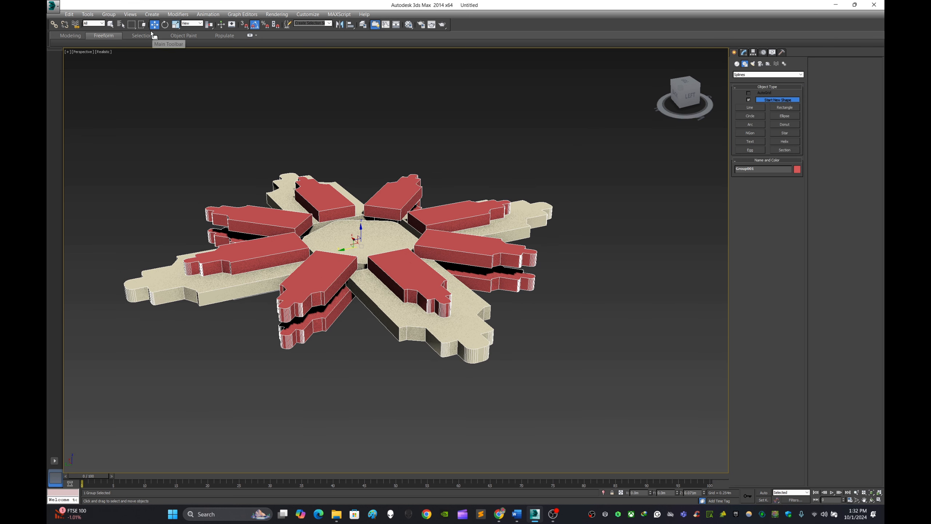
pyautogui.click(114, 16)
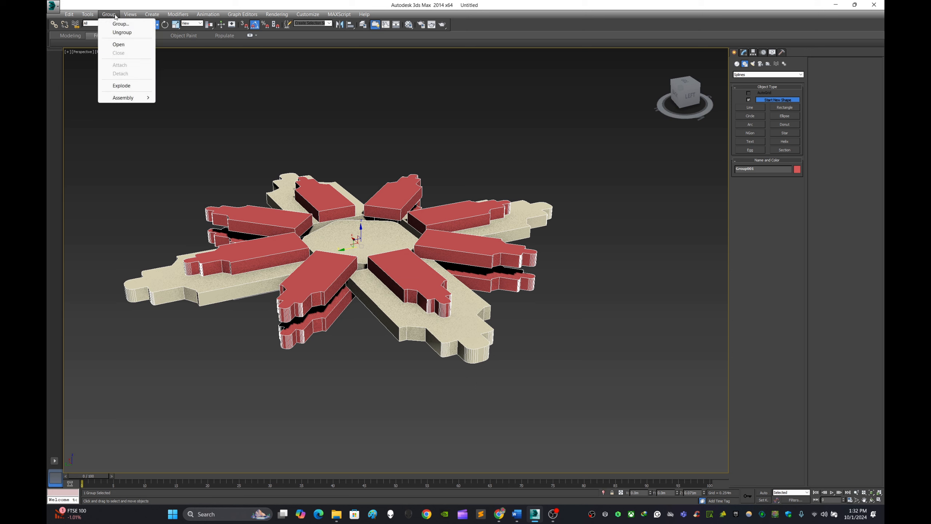
pyautogui.click(108, 32)
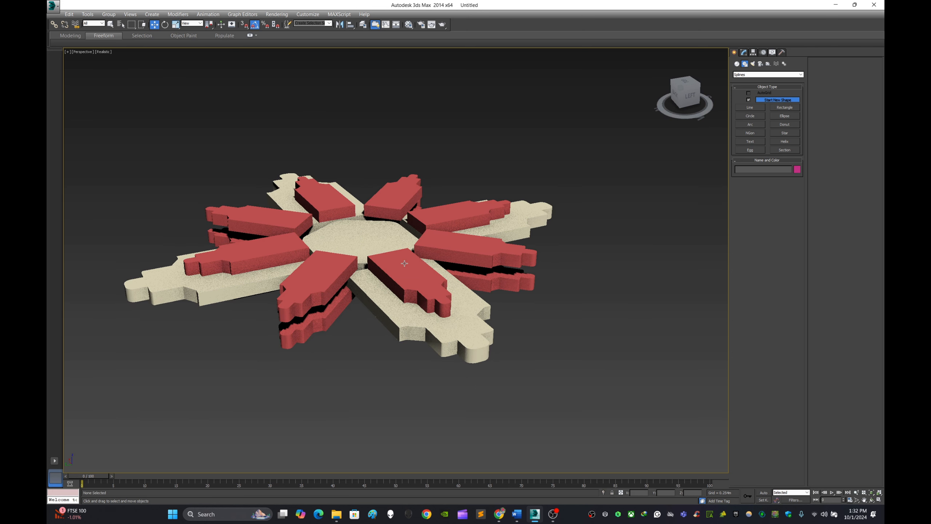
# Remove the Extrude modifiers from both sets of small profiles and the large profiles, leaving only their splines.
pyautogui.click(402, 274)
pyautogui.click(744, 52)
pyautogui.click(768, 127)
pyautogui.click(446, 312)
pyautogui.click(768, 127)
pyautogui.click(491, 281)
pyautogui.click(768, 127)
pyautogui.click(572, 331)
pyautogui.keyDown('alt'); pyautogui.moveTo(514, 253); pyautogui.dragTo(508, 262, button='middle'); pyautogui.keyUp('alt')
pyautogui.moveTo(501, 258); pyautogui.dragTo(573, 251, button='middle')
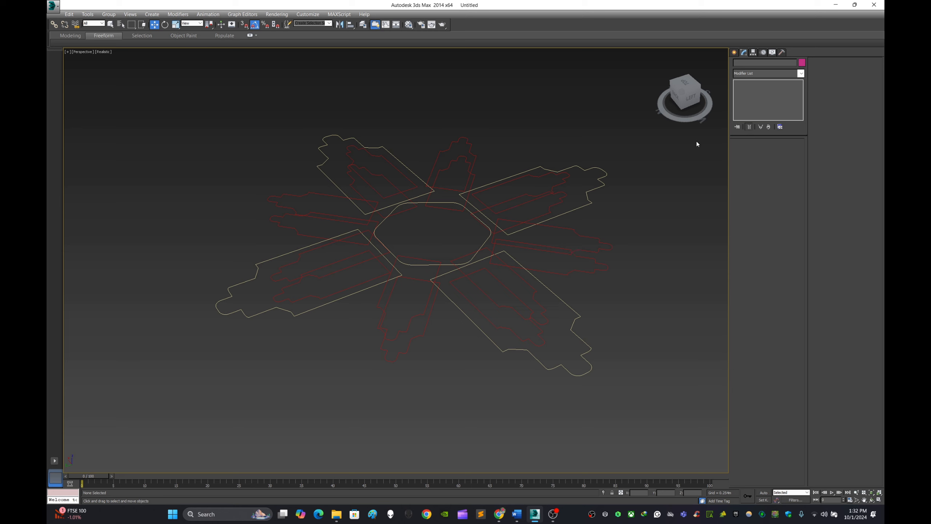
pyautogui.click(735, 52)
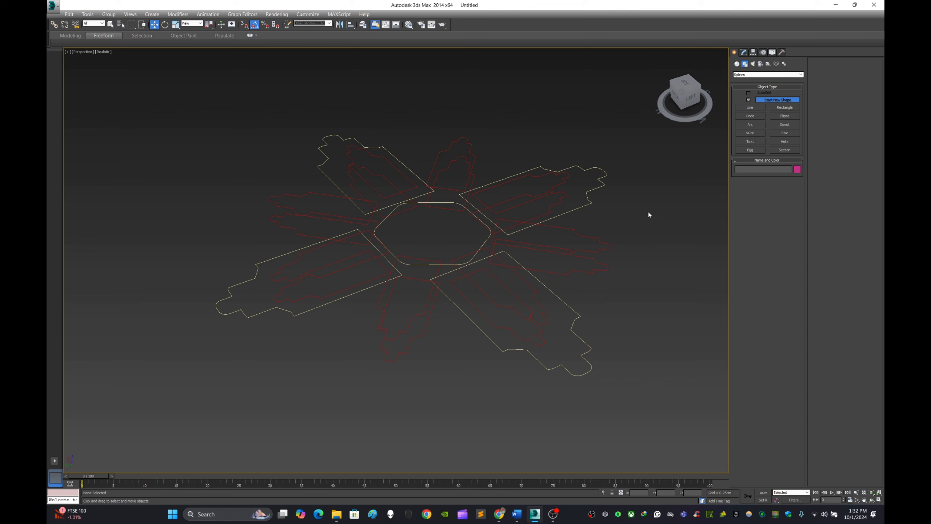
pyautogui.moveTo(648, 212)
pyautogui.mouseDown(button='middle')
pyautogui.moveTo(608, 221)
pyautogui.moveTo(650, 213)
pyautogui.mouseUp(button='middle')
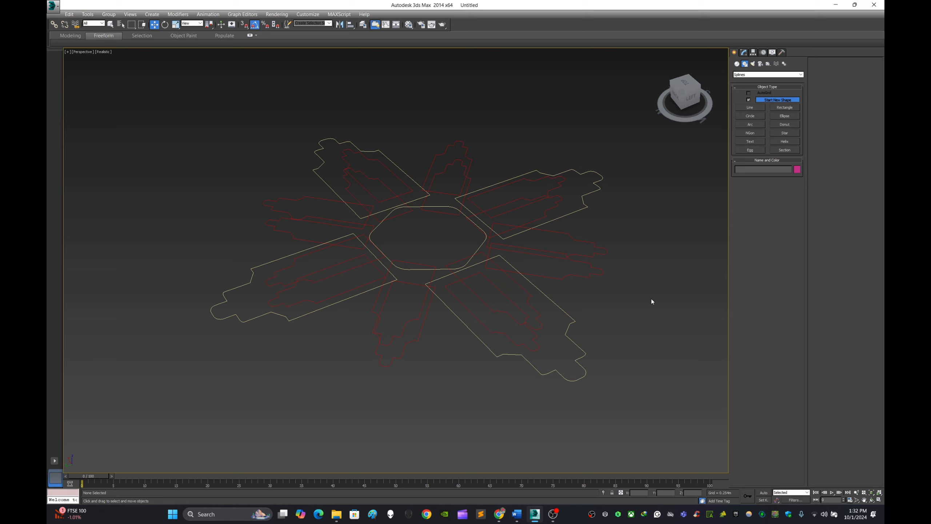
pyautogui.moveTo(651, 300); pyautogui.dragTo(637, 298, button='middle')
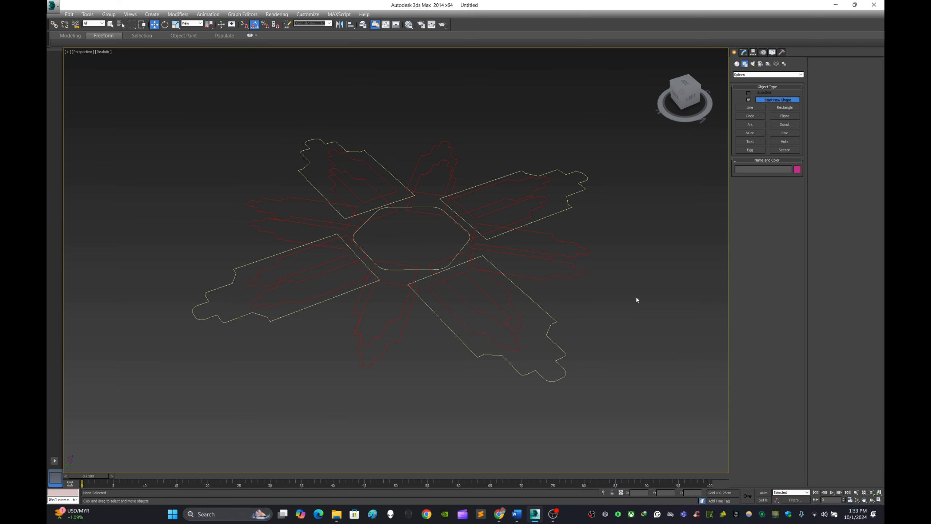
pyautogui.moveTo(637, 300); pyautogui.dragTo(650, 303, button='middle')
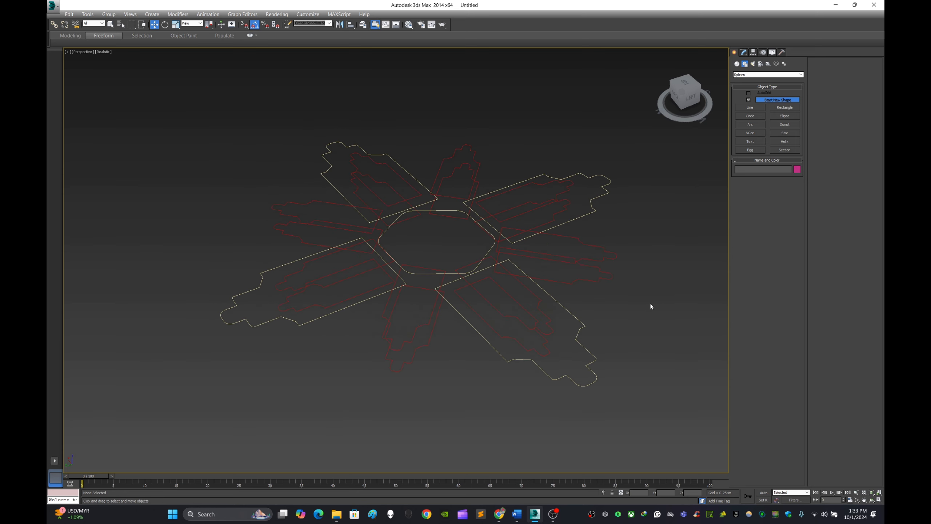